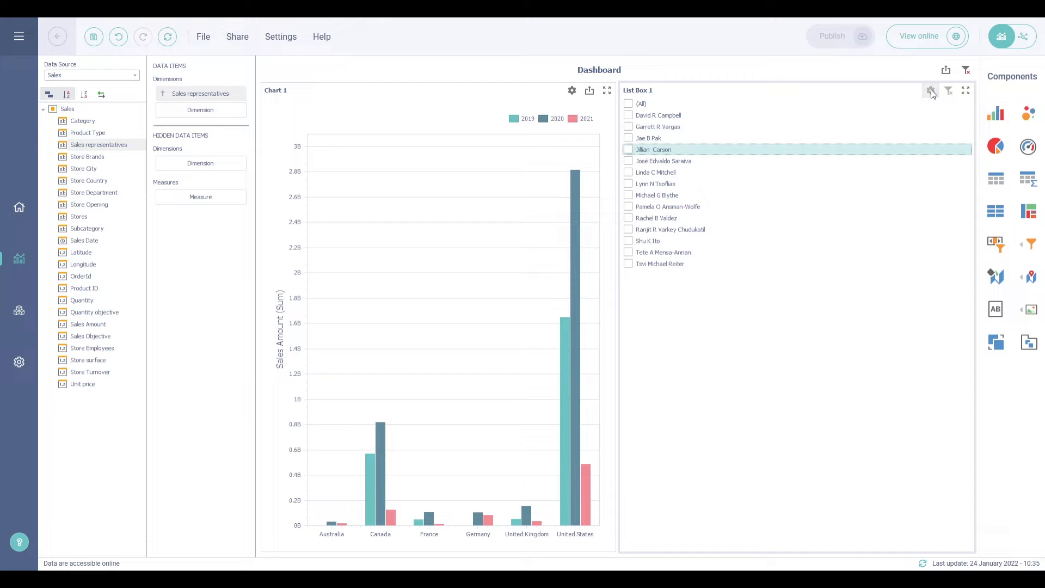
Make List Box 1 a single-choice Radio list with Allow Empty Filter and Enable Search on
left_click(544, 157)
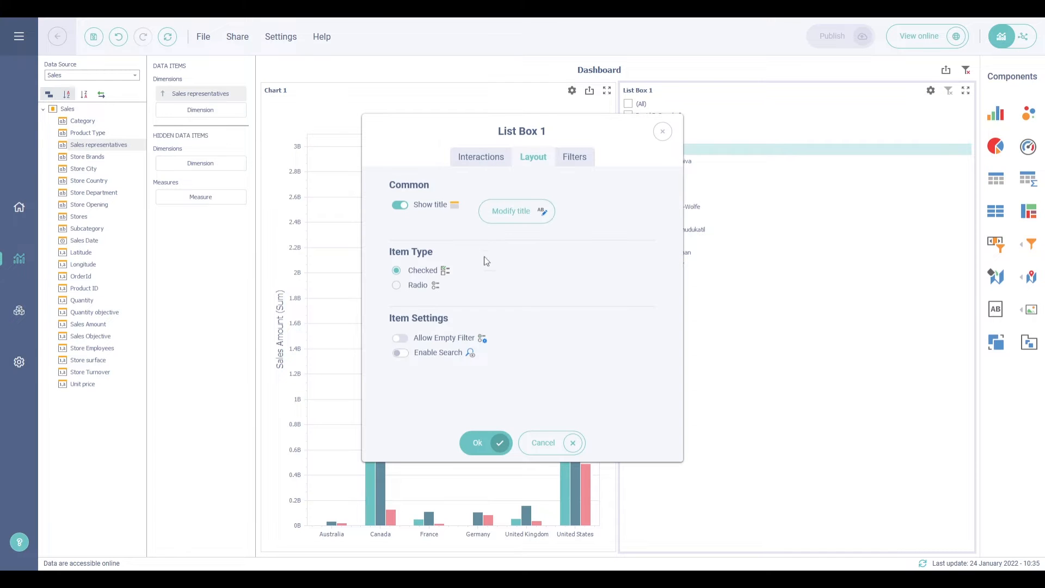
left_click(412, 289)
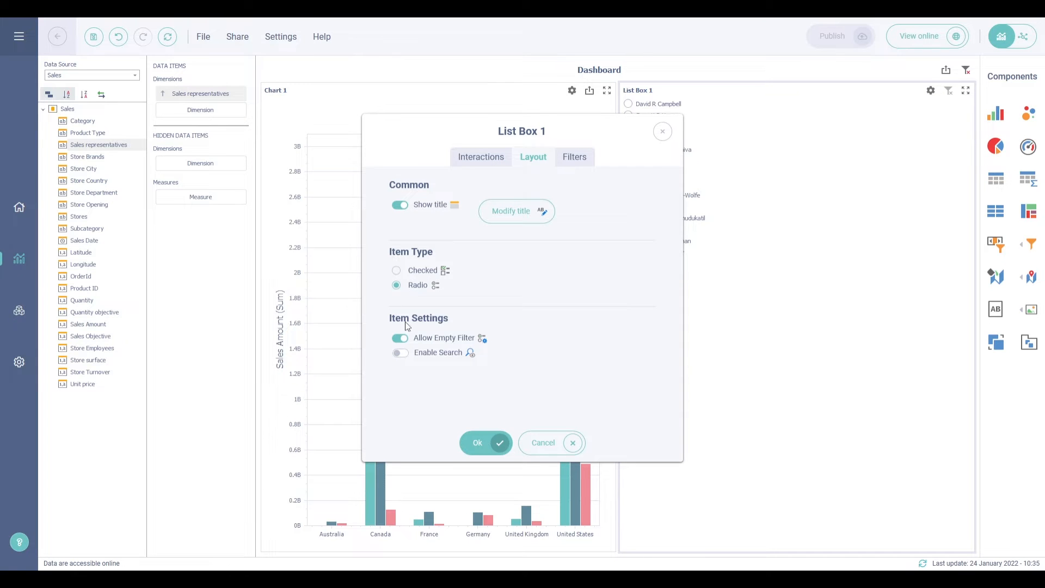
left_click(399, 353)
left_click(477, 441)
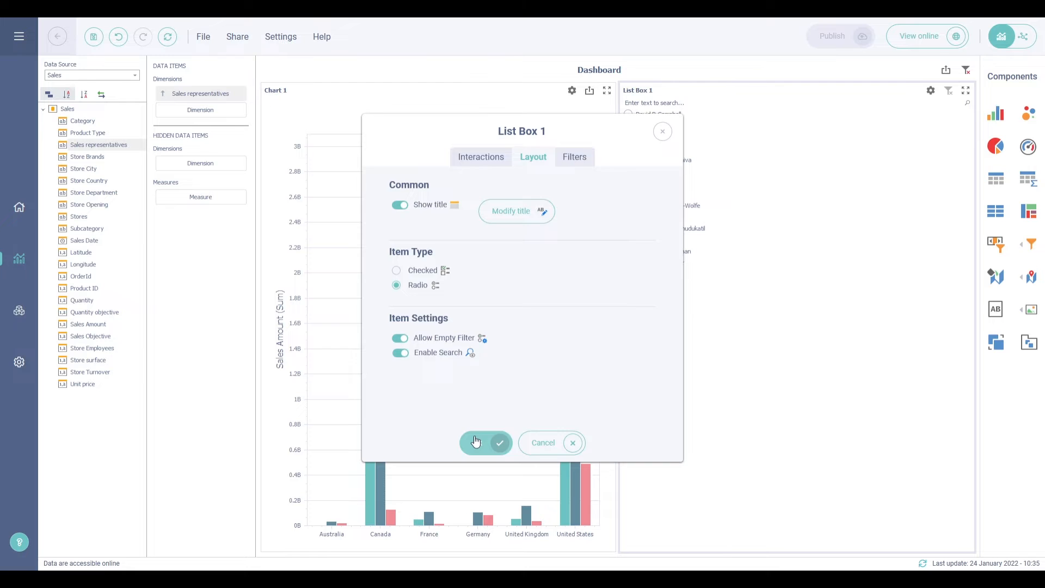
Search the representatives for 'D' and filter the chart to the matching one
left_click(669, 103)
type("David")
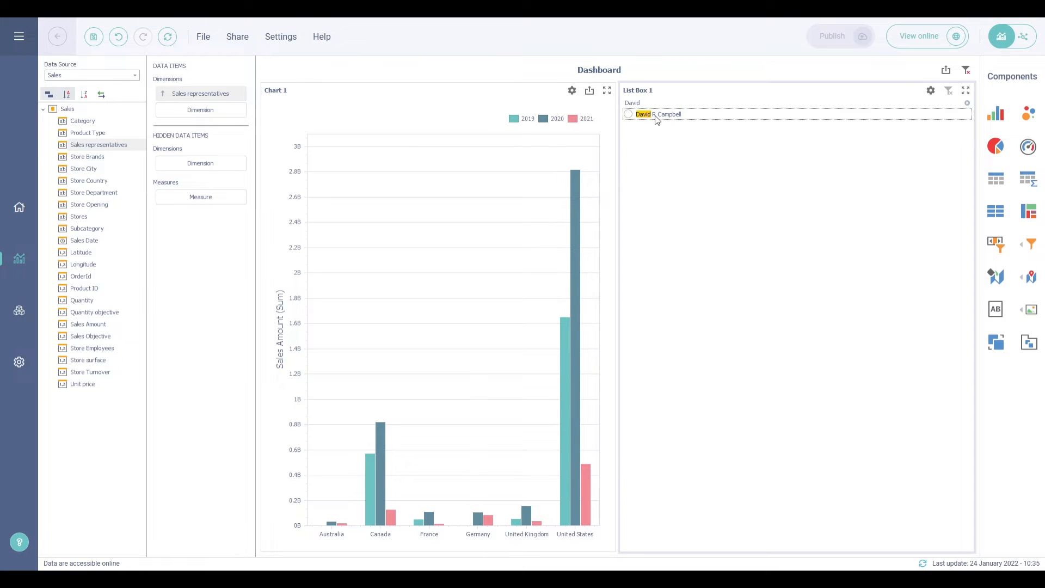
left_click(657, 115)
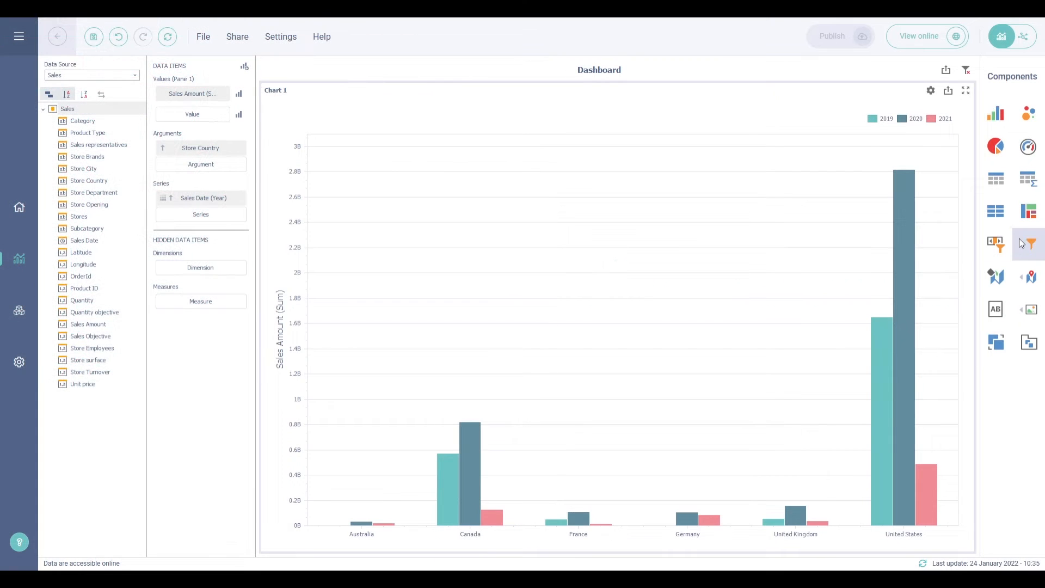
Add a Combo Box listing Subcategory and filter the chart to Bike Racks
left_click(1028, 244)
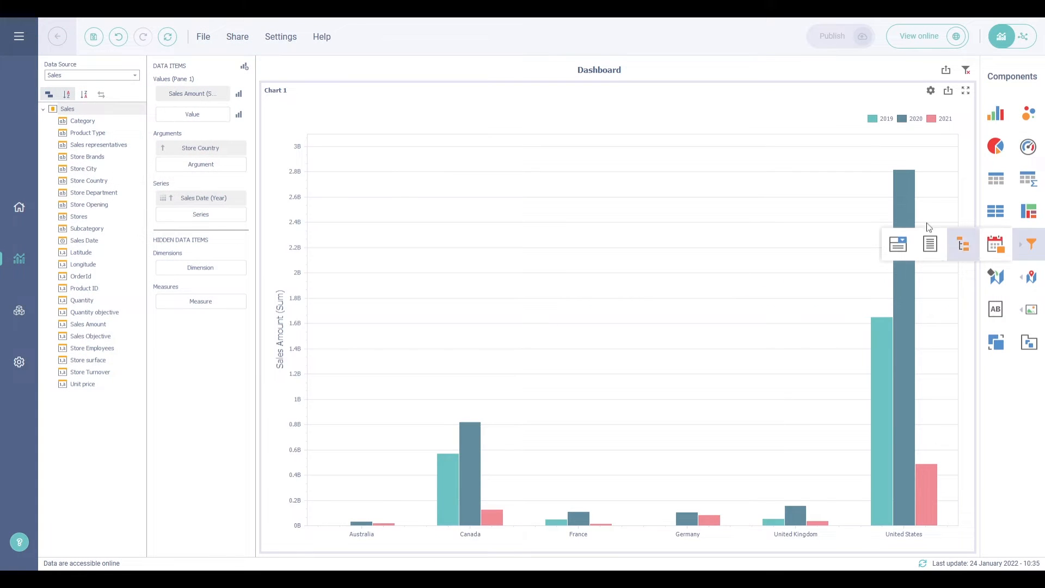
left_click(898, 244)
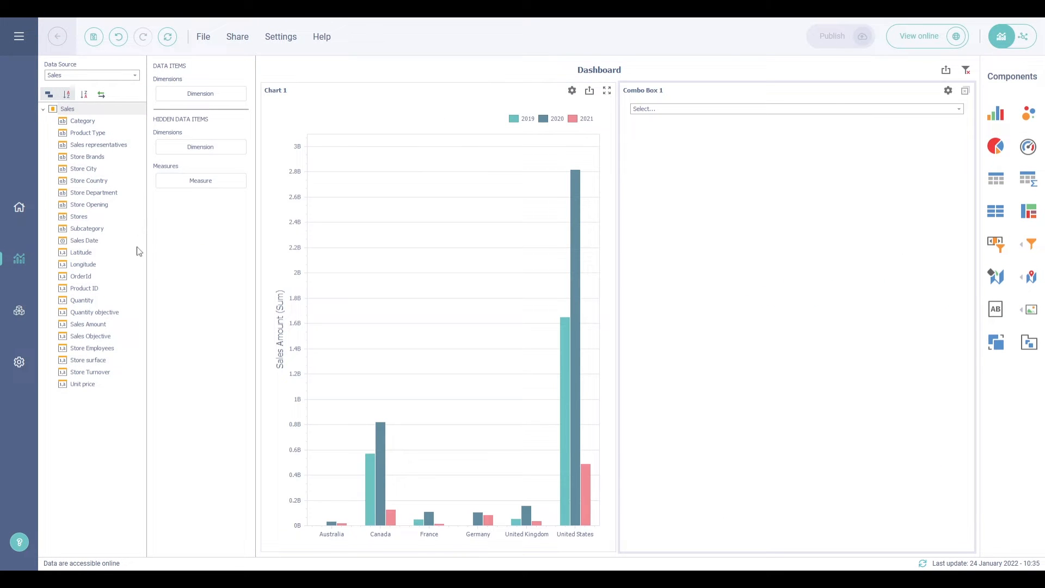
left_click_drag(89, 228, 187, 97)
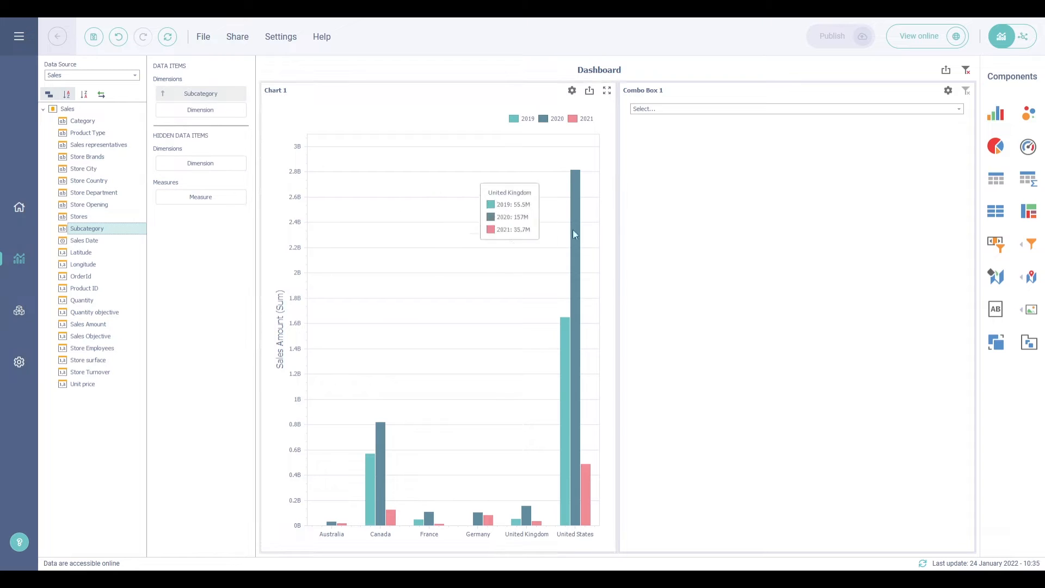
left_click(652, 110)
left_click(658, 133)
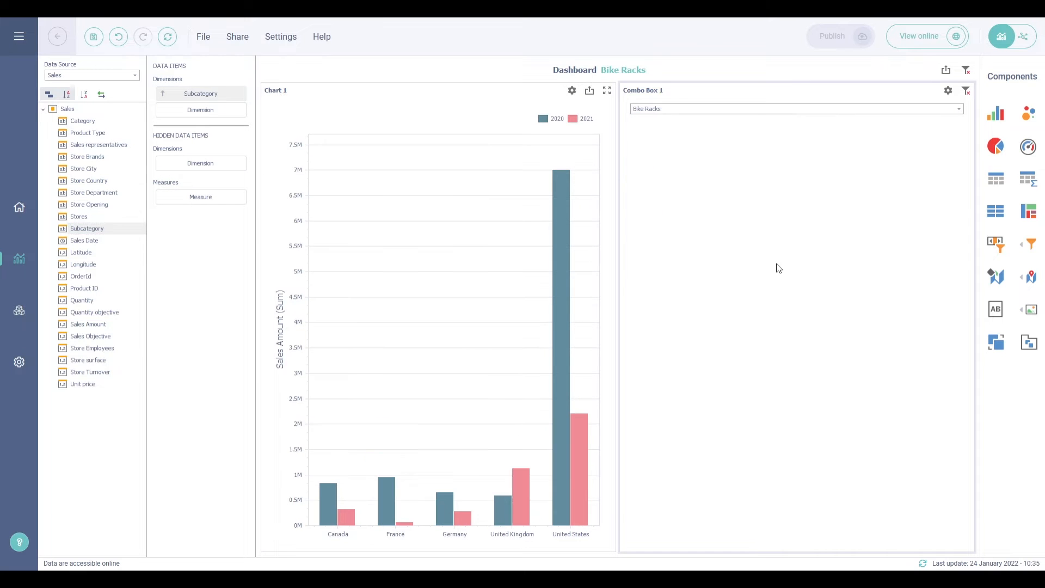
Set the combo box Item Type to Checked so several subcategories can be selected
left_click(948, 91)
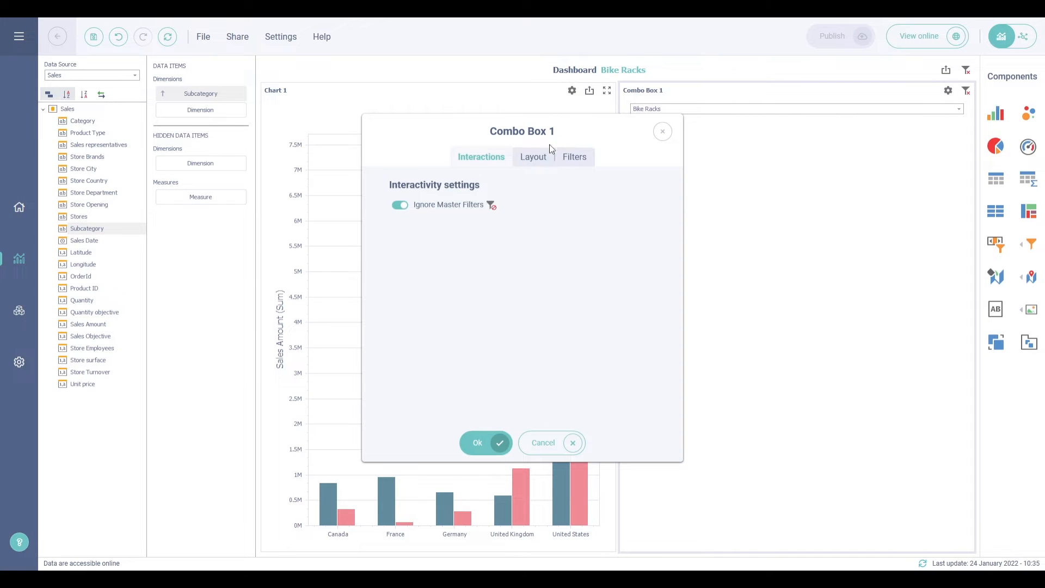
left_click(537, 157)
left_click(396, 285)
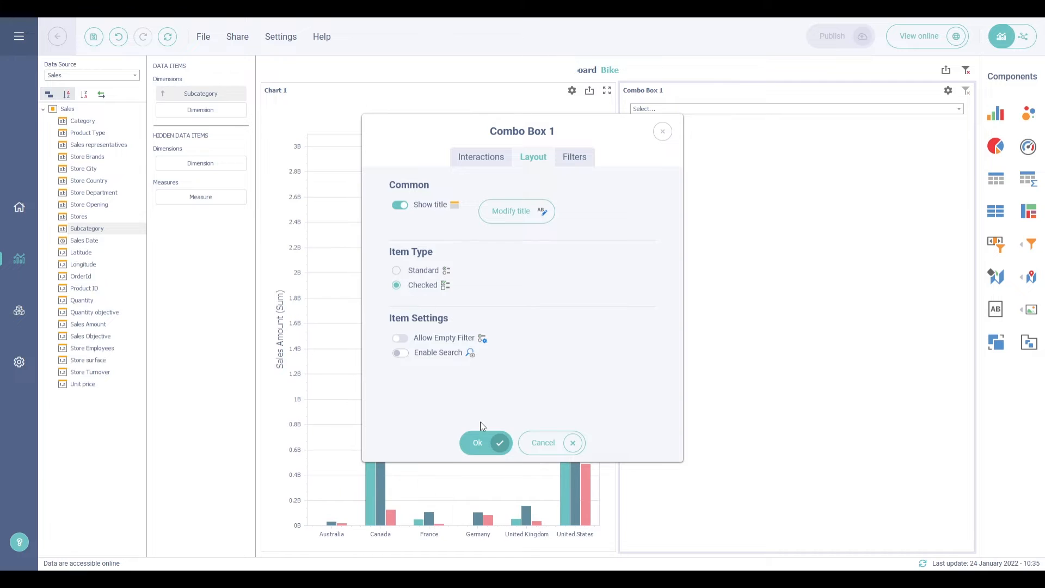
left_click(477, 443)
Check Brakes and Cranksets and apply the filter to the chart
left_click(651, 110)
left_click(640, 179)
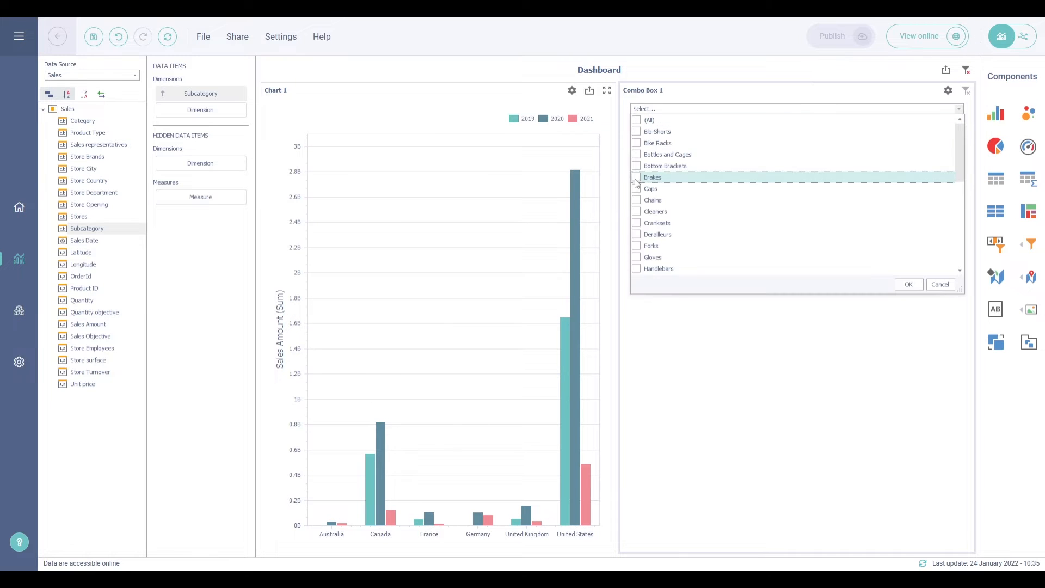
left_click(641, 226)
left_click(901, 310)
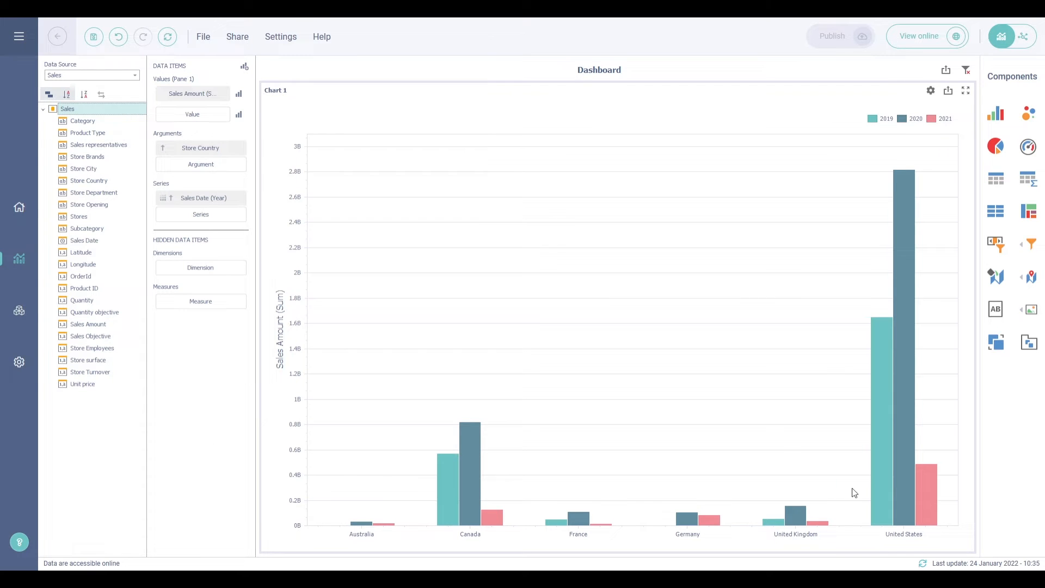
Add a Tree View with Store Country and nested Store City as dimensions
left_click(1029, 247)
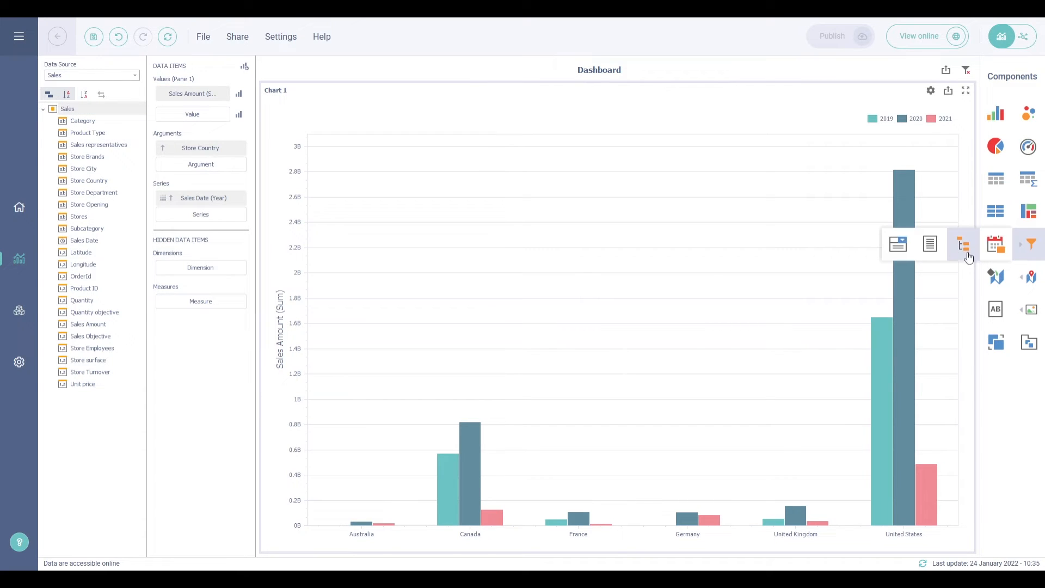
left_click(966, 250)
left_click_drag(101, 188, 186, 98)
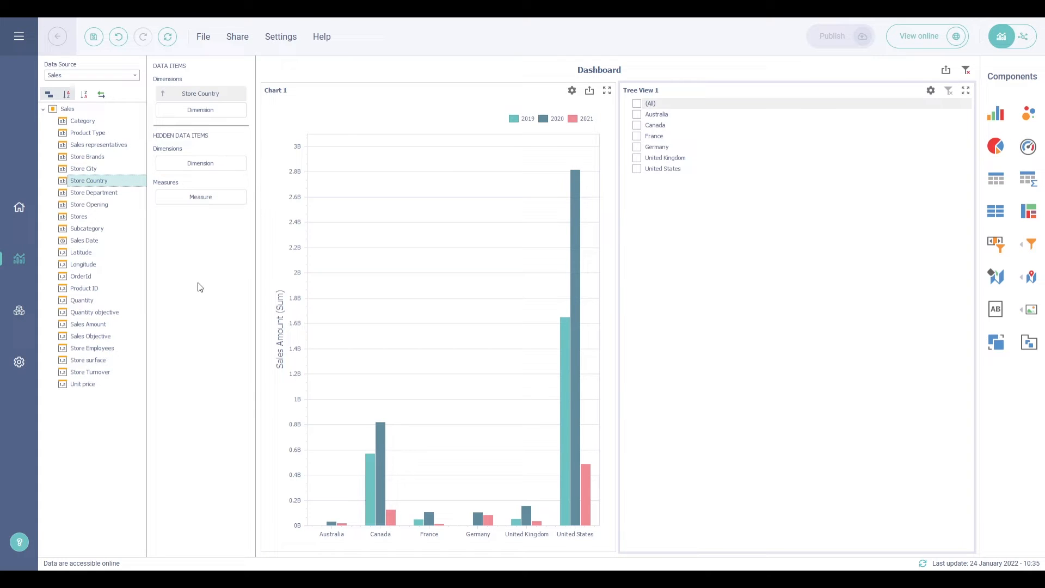
left_click_drag(92, 170, 200, 109)
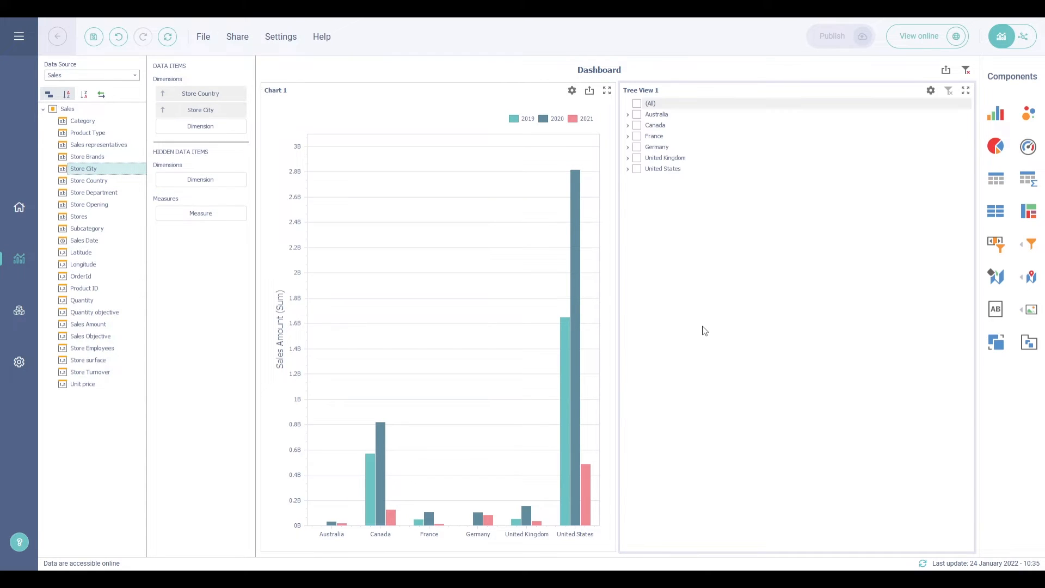
Filter the chart to London and Milton Keynes under United Kingdom, then clear the filter
left_click(629, 115)
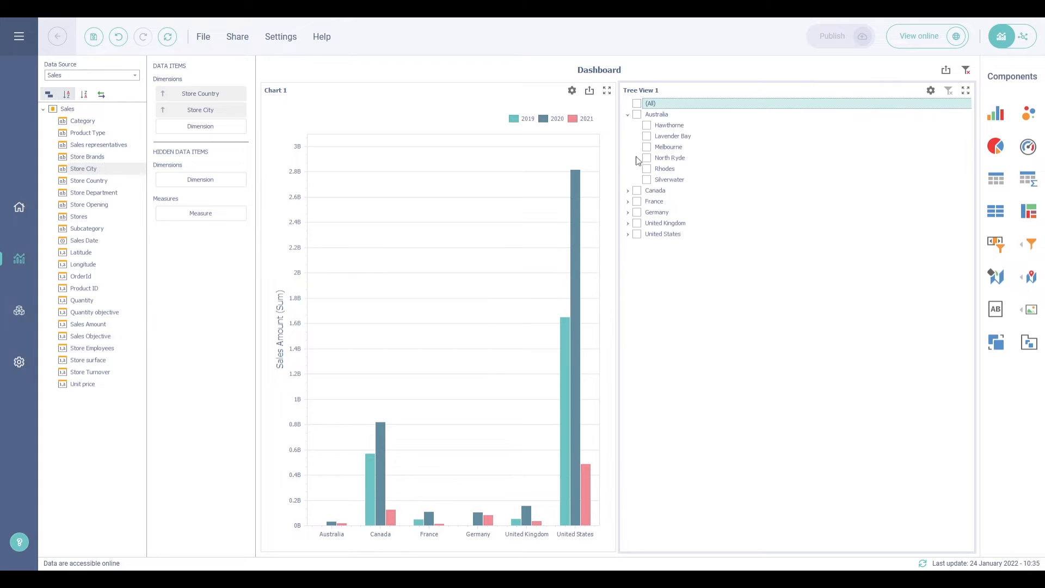
left_click(628, 224)
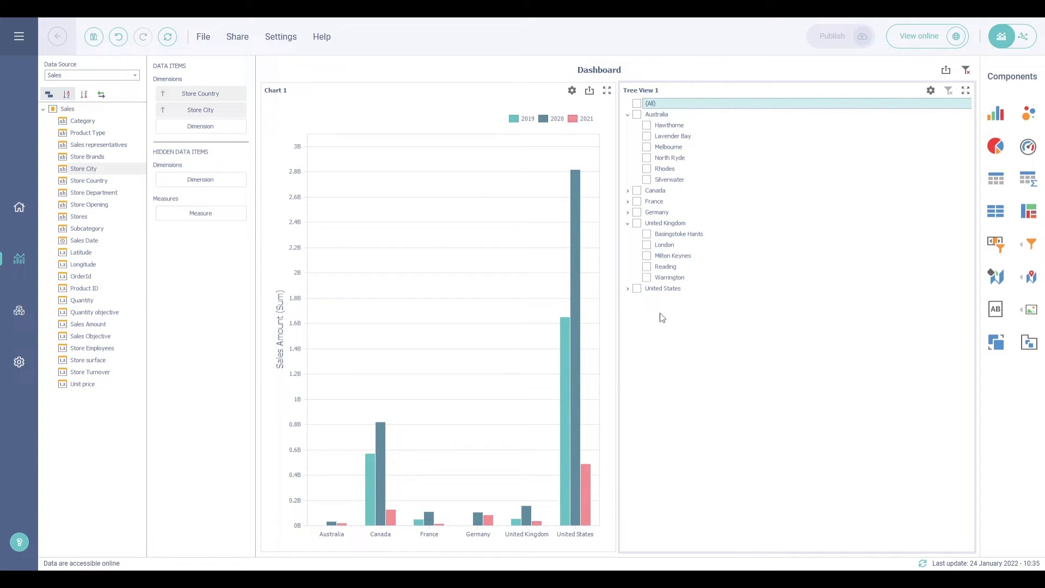
left_click(648, 245)
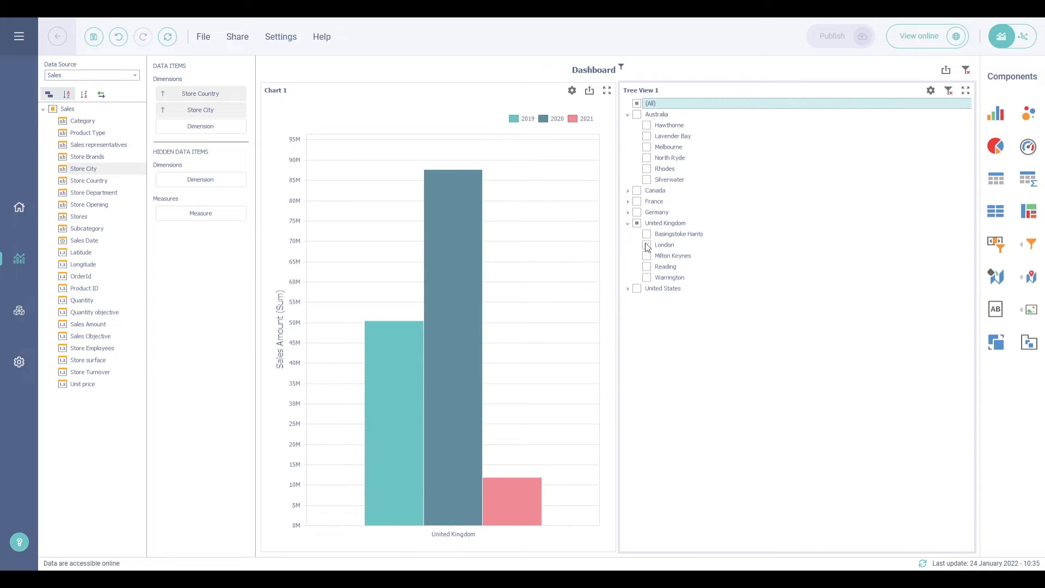
left_click(647, 256)
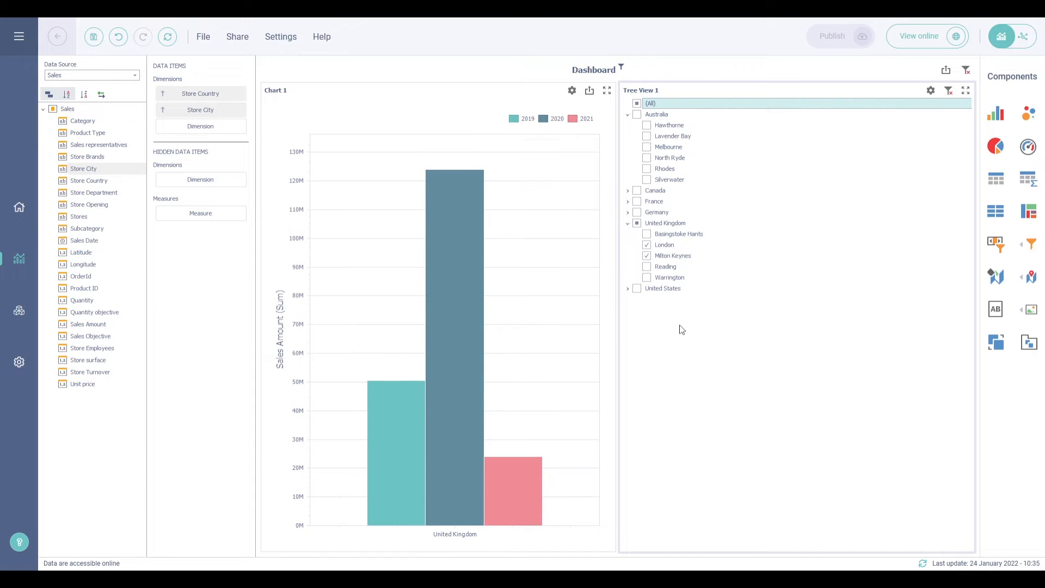
left_click(948, 90)
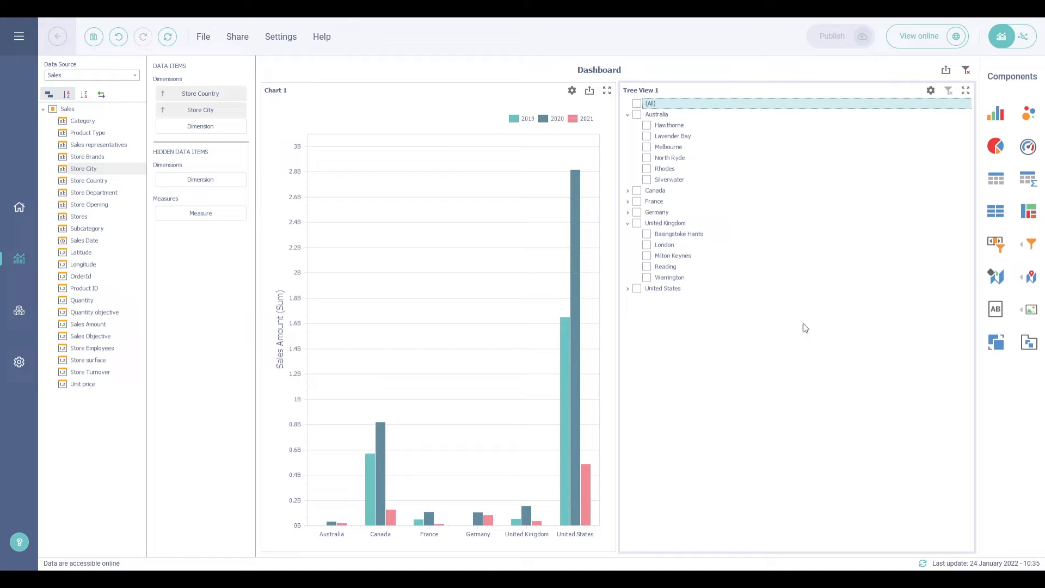
Turn on Enable Search and Auto Expand for Tree View 1, then search 'Lo' and check London
left_click(931, 91)
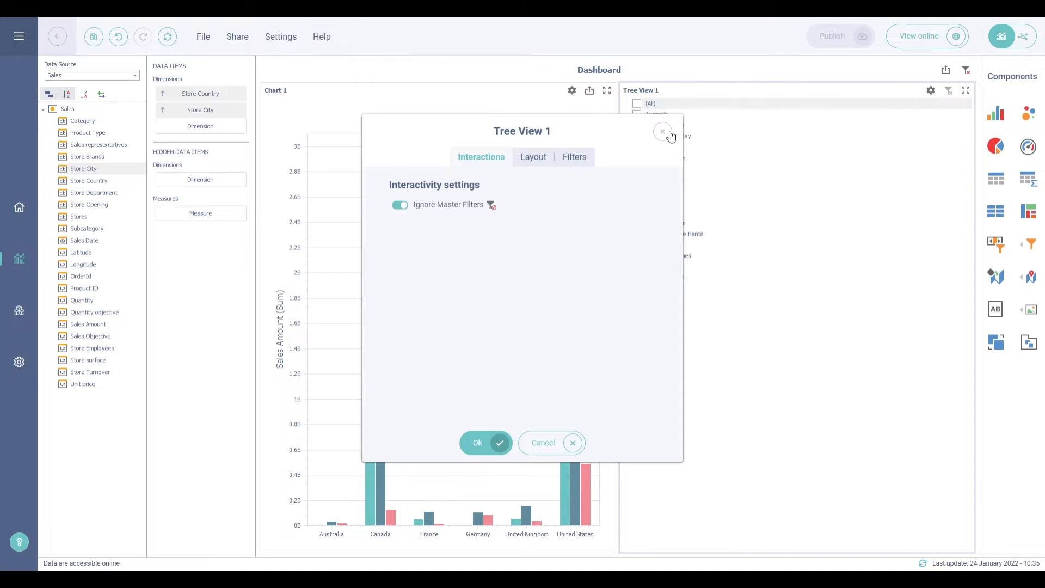
left_click(543, 160)
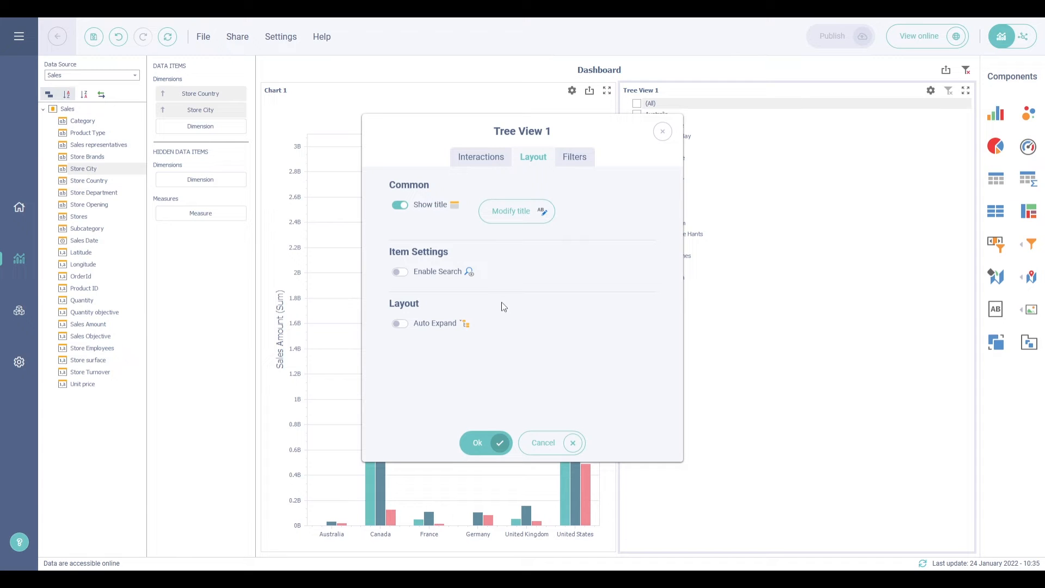
left_click(401, 272)
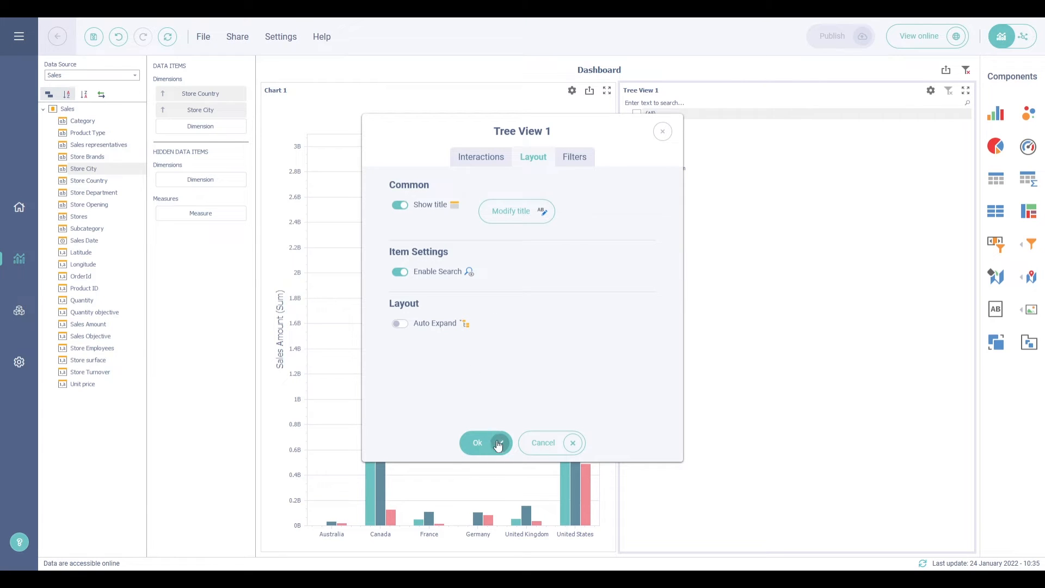
left_click(400, 324)
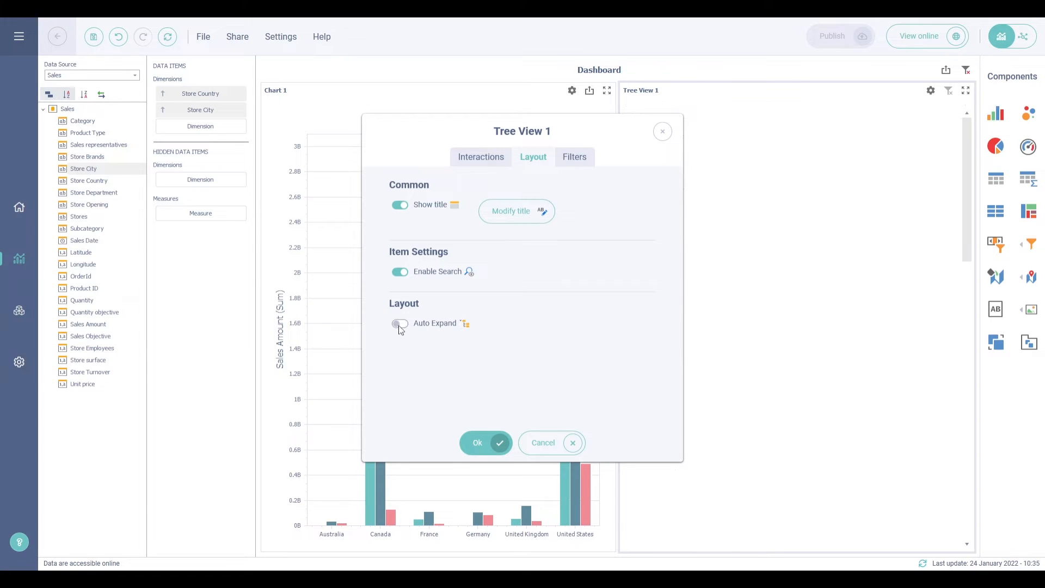
left_click(478, 442)
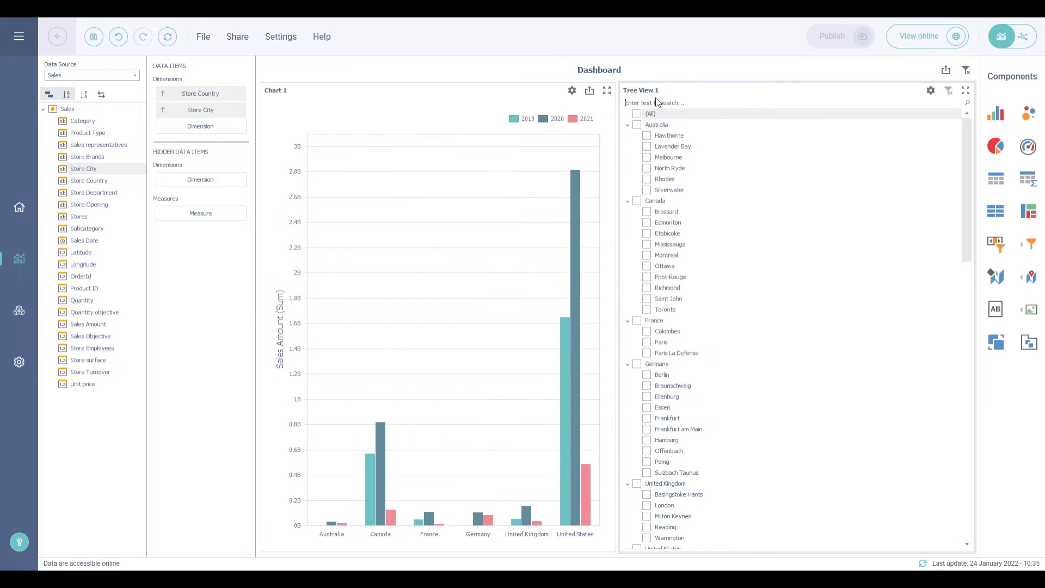
type("London")
left_click(648, 137)
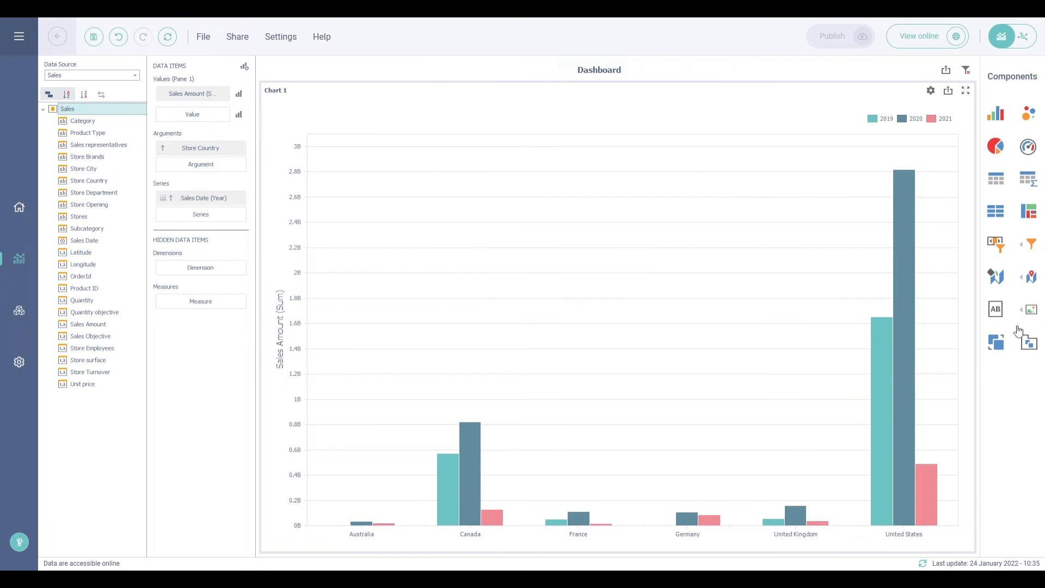
Add a Date Filter bound to Sales Date, grouped by Month-Year
mouse_move(1026, 254)
left_click(995, 242)
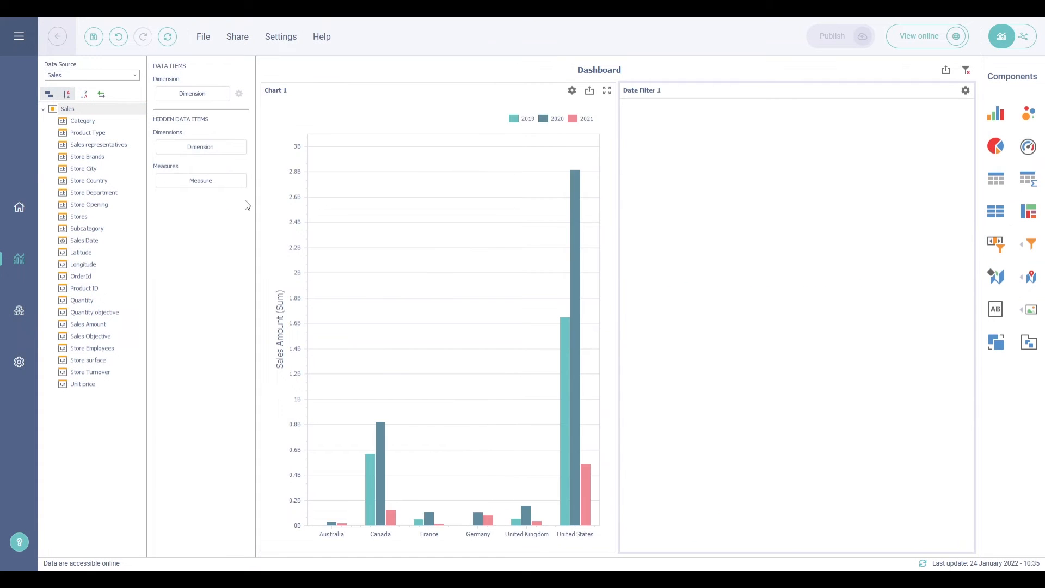
left_click_drag(102, 242, 197, 103)
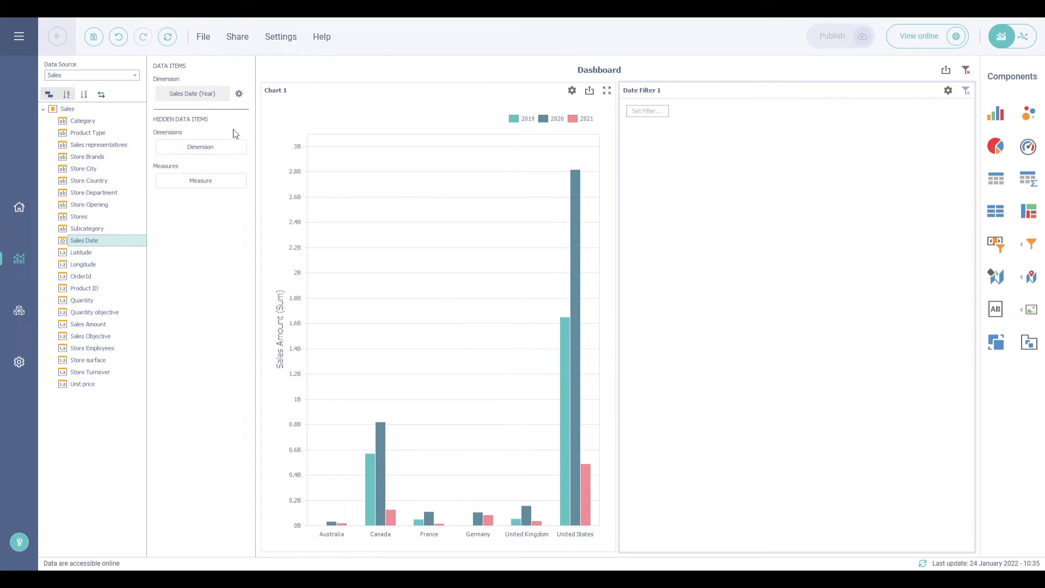
left_click(223, 94)
left_click(254, 138)
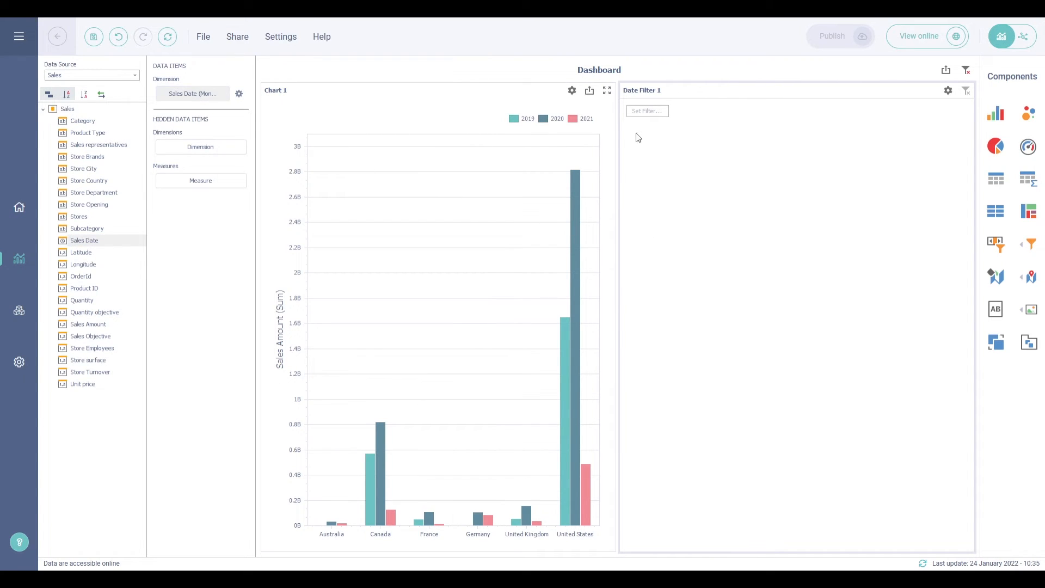
left_click(638, 112)
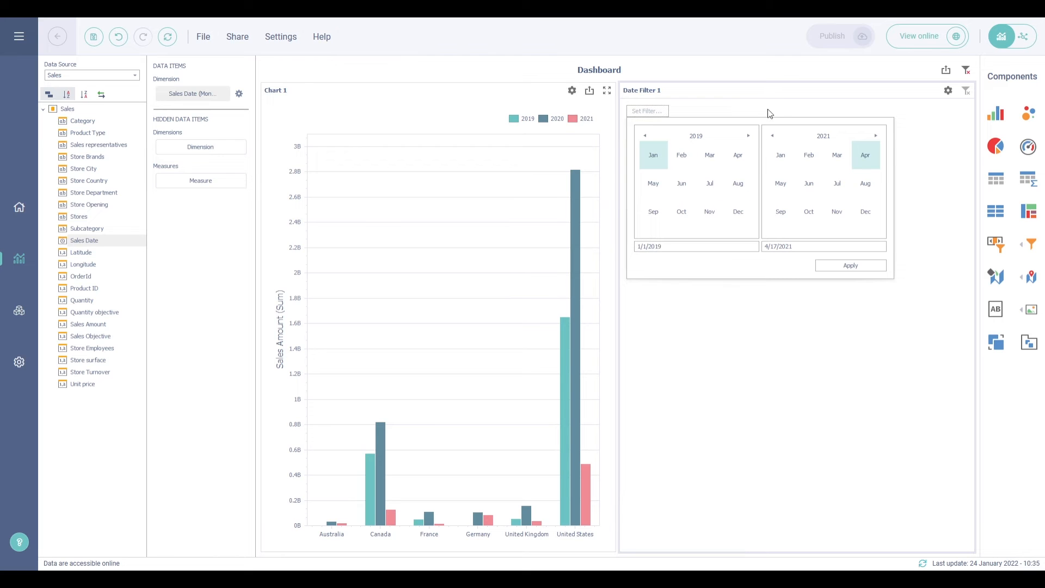
left_click(901, 105)
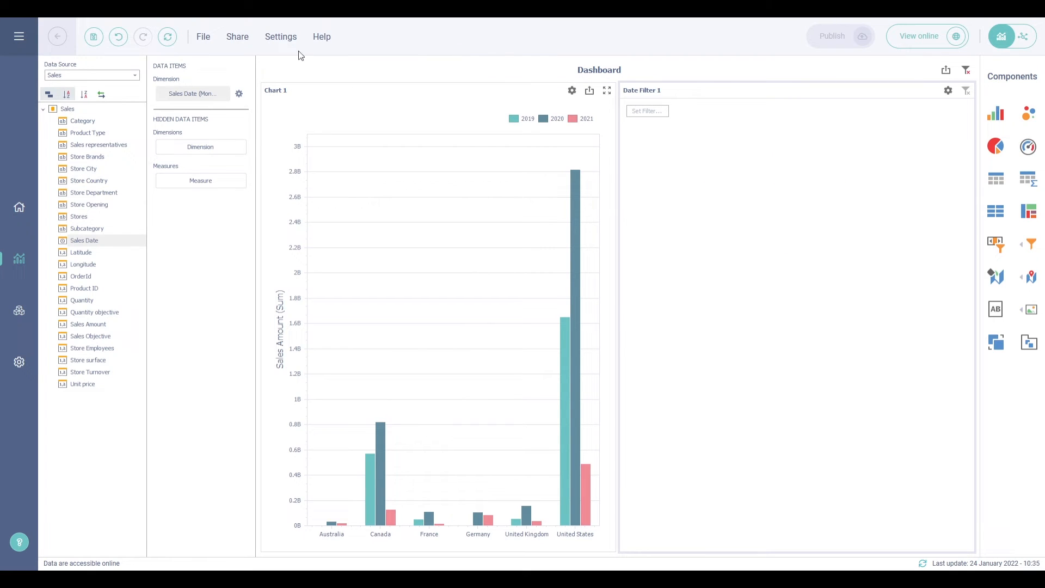
Change the Sales Date grouping to Day-Month-Year and view the day-range picker
left_click(224, 95)
left_click(267, 154)
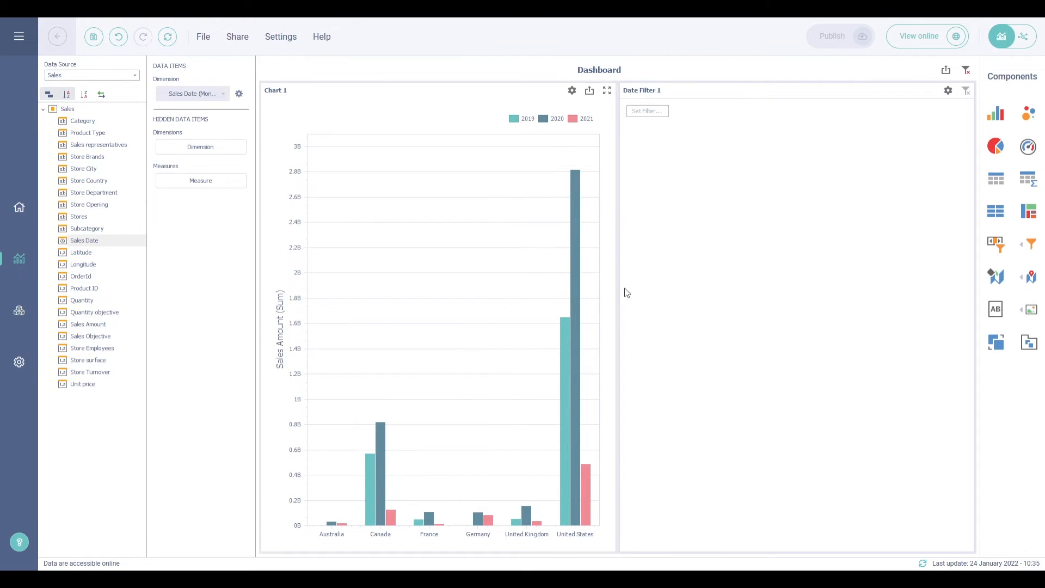
left_click(654, 111)
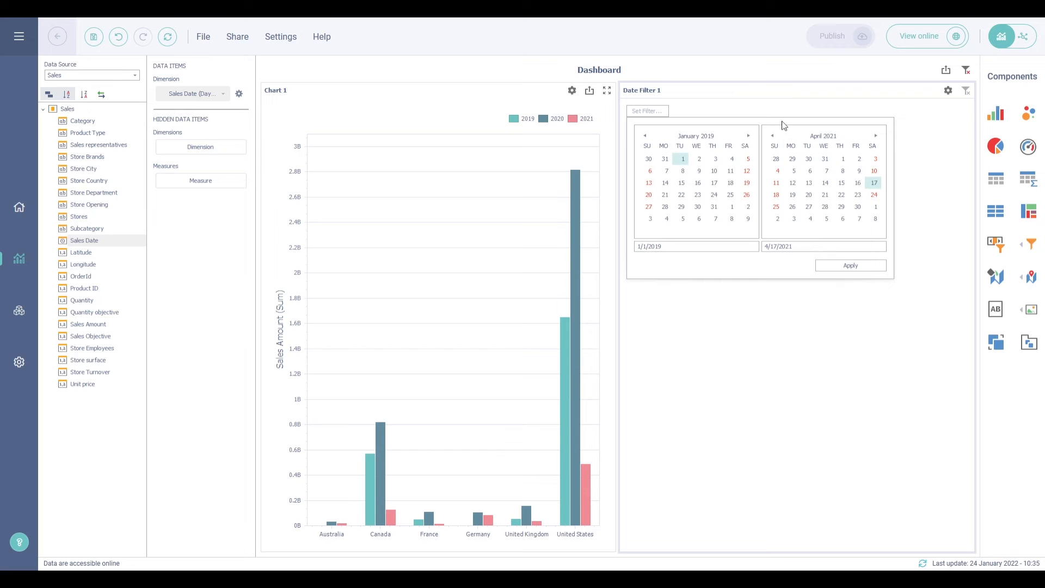
Set Date Filter 1's Filter Type to After in its Layout settings
left_click(783, 114)
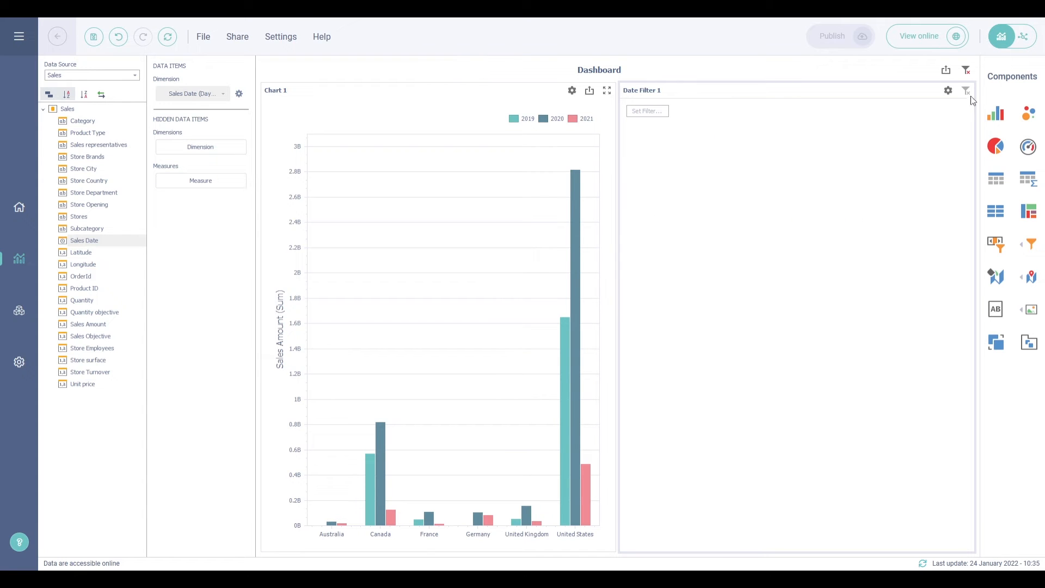
left_click(949, 90)
left_click(533, 157)
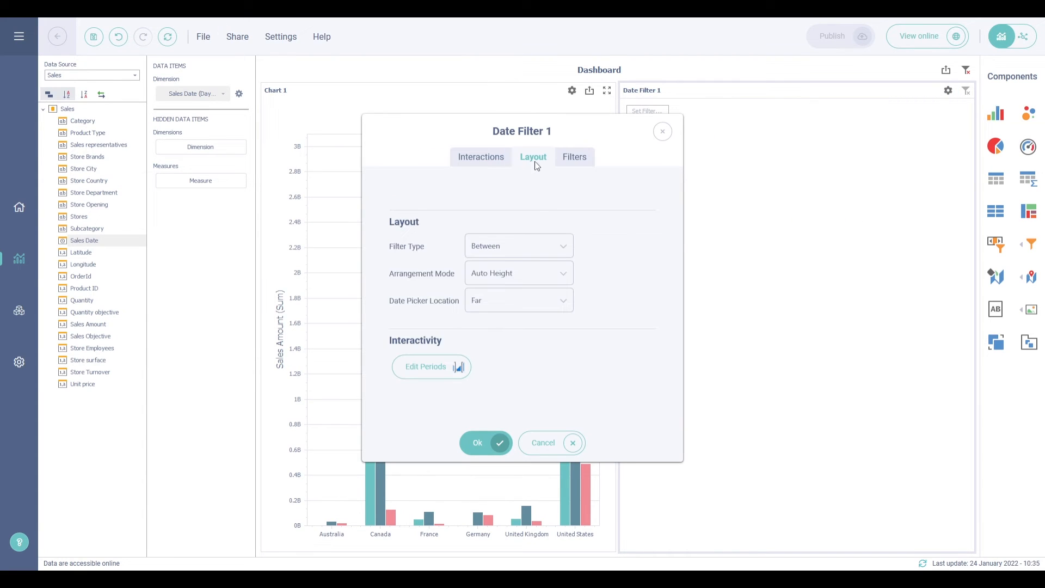
left_click(553, 246)
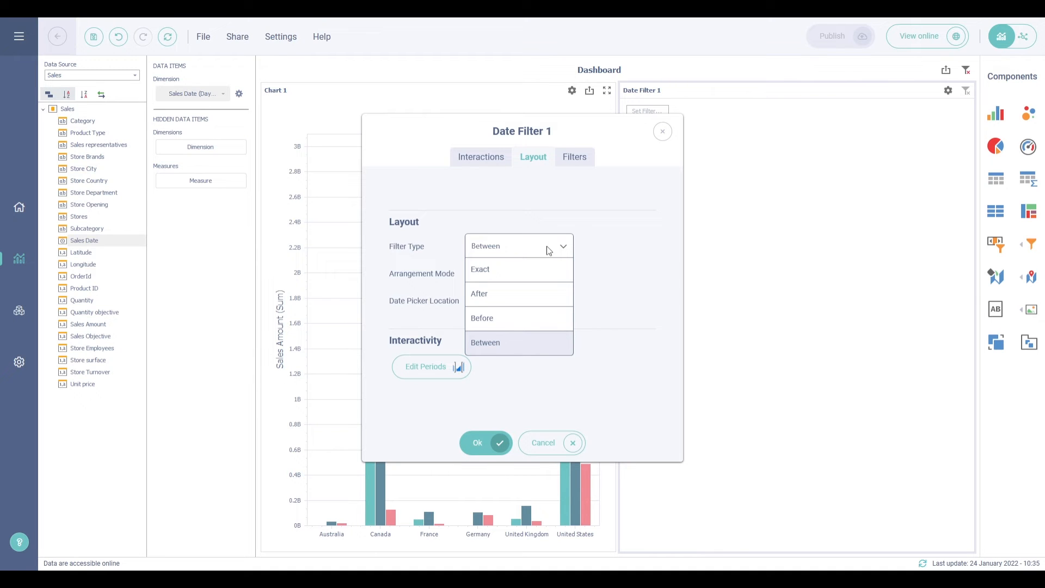
left_click(520, 294)
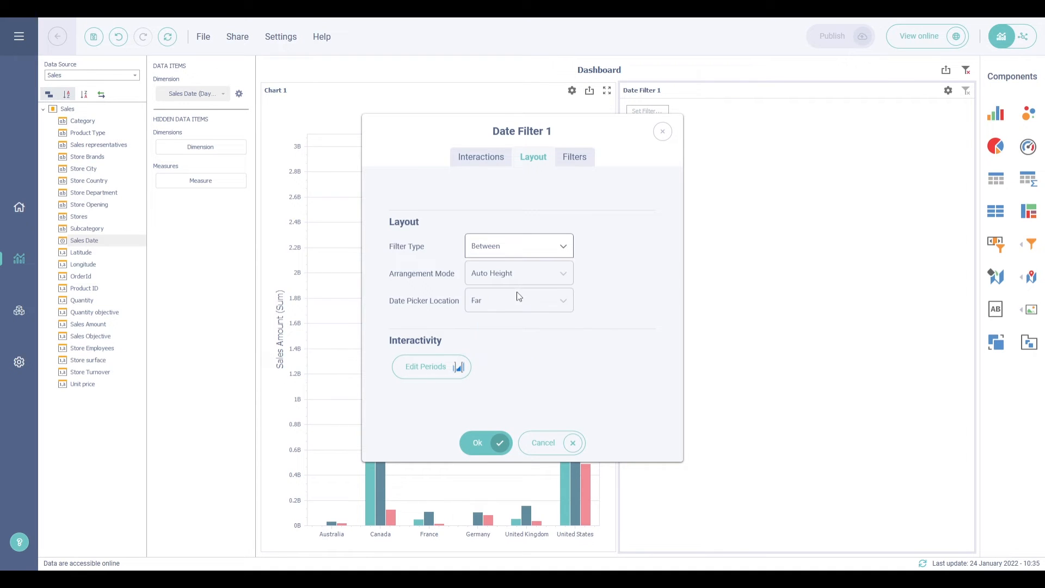
left_click(497, 442)
left_click(645, 111)
Pick January 23, 2019 as the start date and apply it
left_click(697, 194)
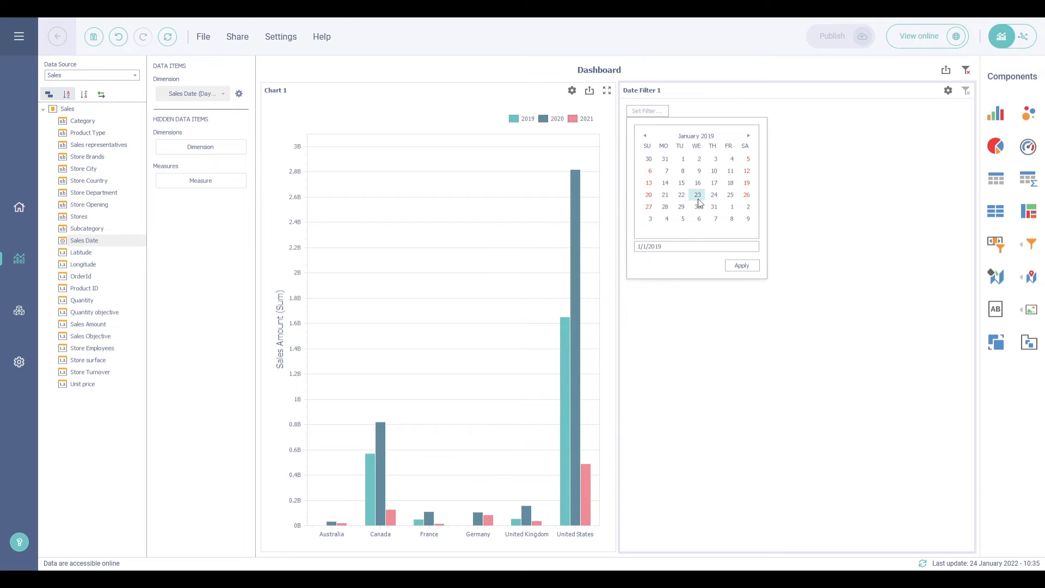
left_click(734, 267)
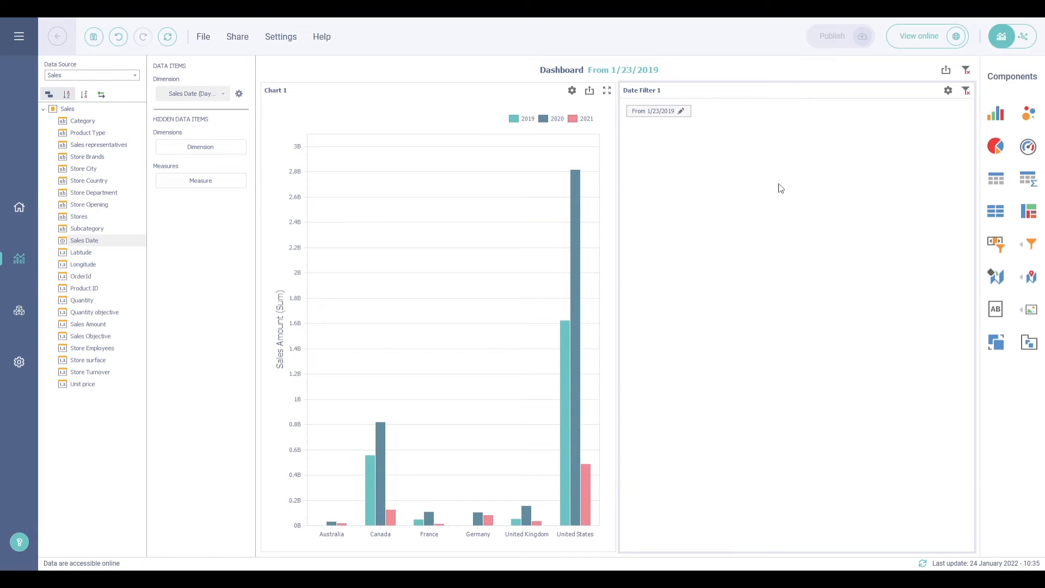
Add Last Year and Last 2 Years to Date Filter 1's predefined periods
left_click(240, 95)
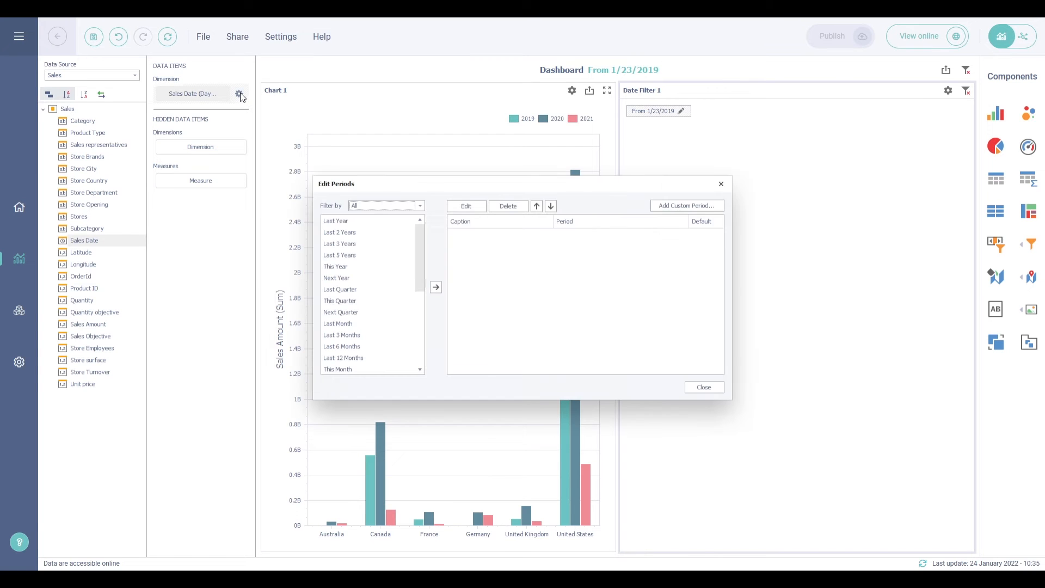
left_click(721, 184)
left_click(949, 90)
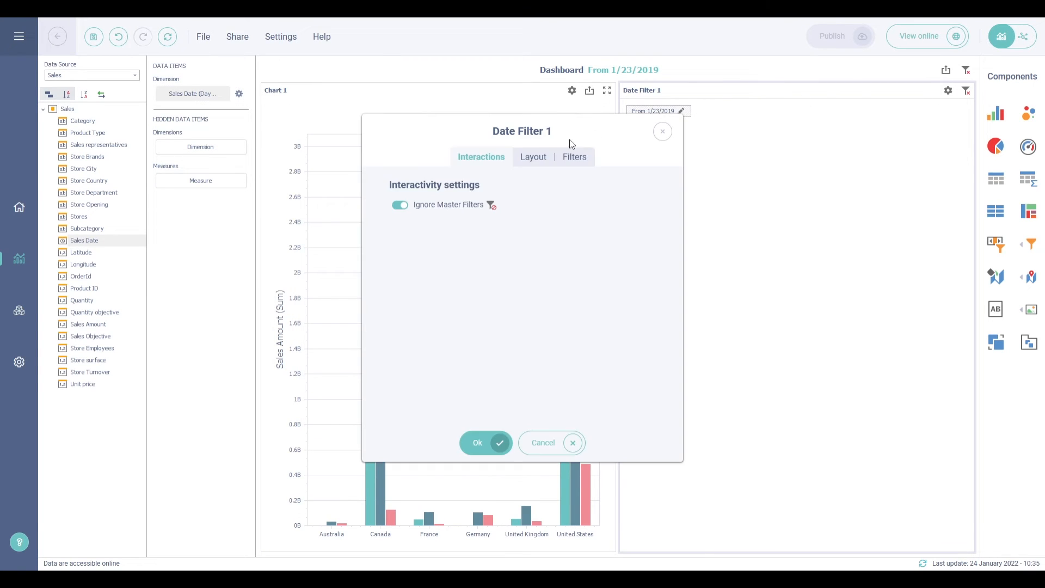
left_click(536, 158)
left_click(456, 366)
left_click(350, 220)
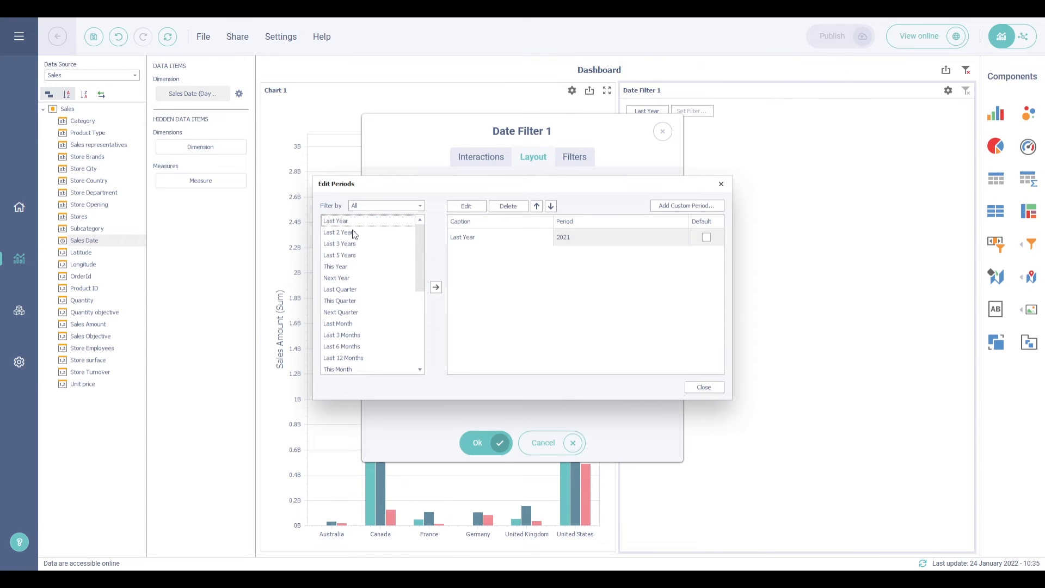
left_click(355, 233)
double_click(354, 233)
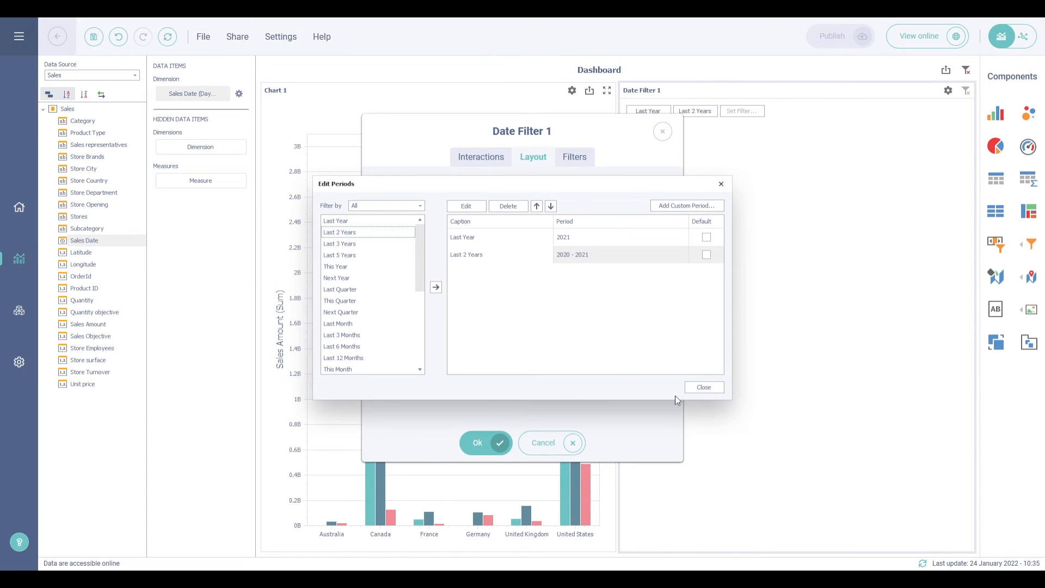
Confirm the period settings and filter the chart to Last Year
left_click(704, 387)
left_click(478, 443)
left_click(649, 111)
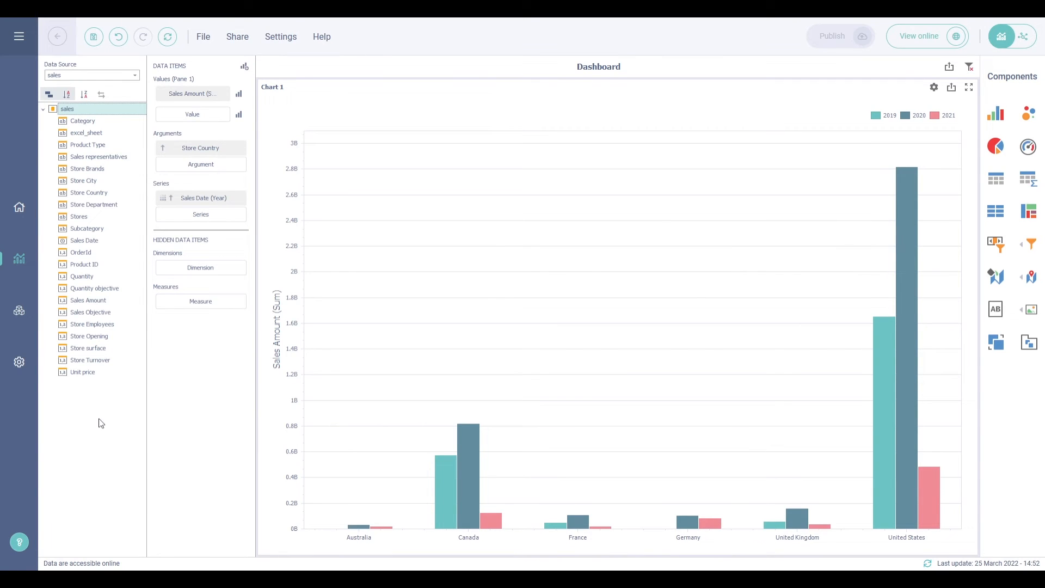
Add Range Filter 1 beside the chart and show its title
left_click(997, 246)
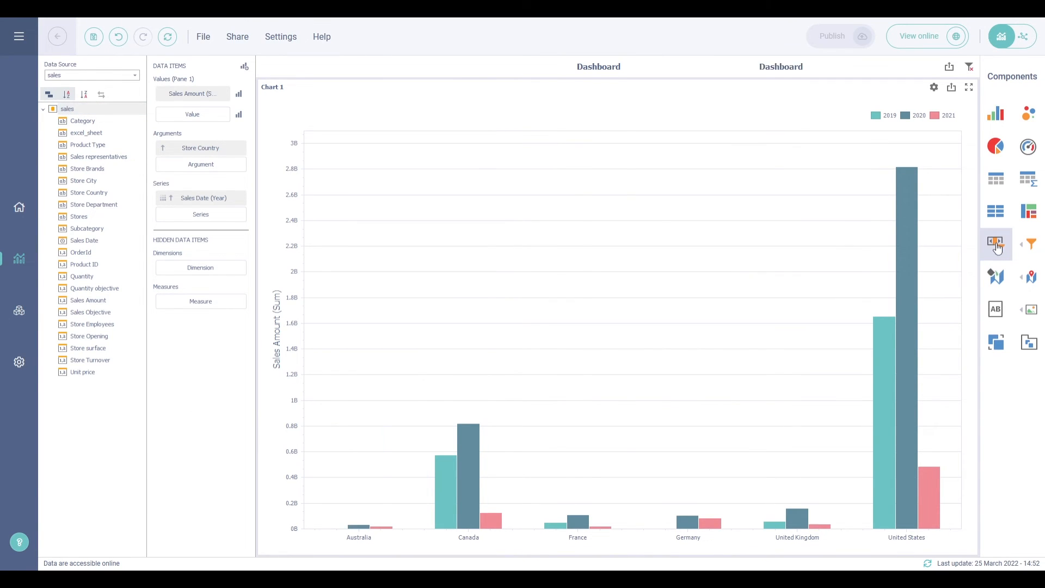
right_click(780, 224)
left_click(790, 246)
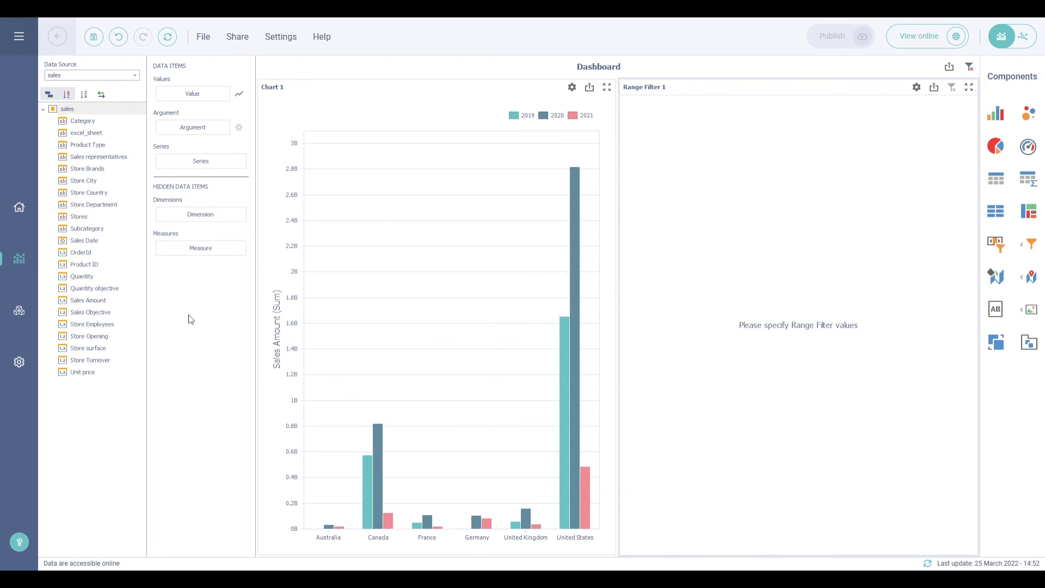
Plot Sales Amount against Sales Date grouped by Quarter-Year, with Category as series
left_click_drag(104, 300, 198, 97)
left_click_drag(117, 243, 193, 150)
left_click(223, 148)
left_click(241, 179)
left_click_drag(112, 122, 180, 183)
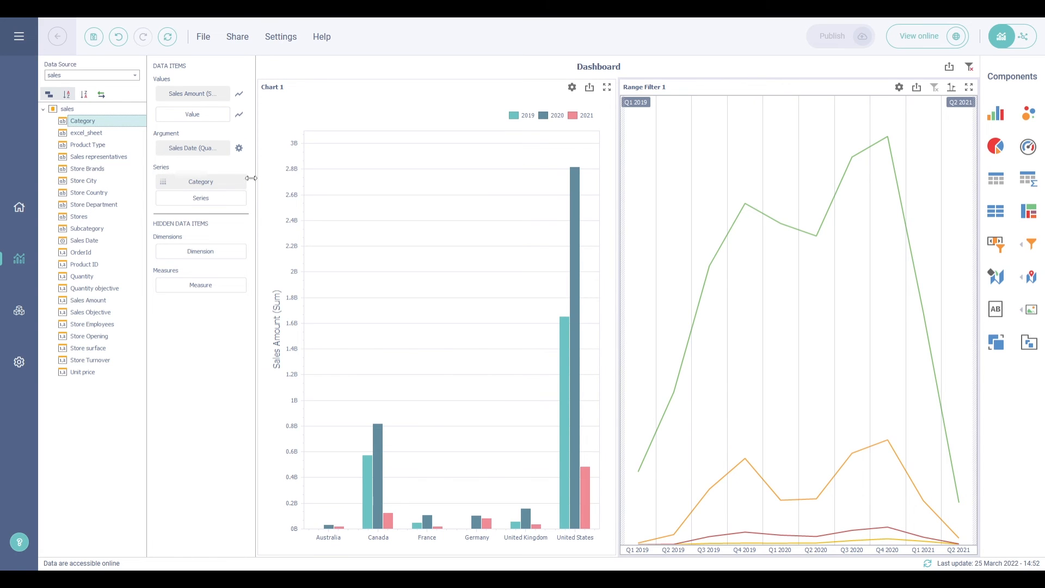
Look over the period editors for Sales Date and the range filter without making changes
left_click(239, 148)
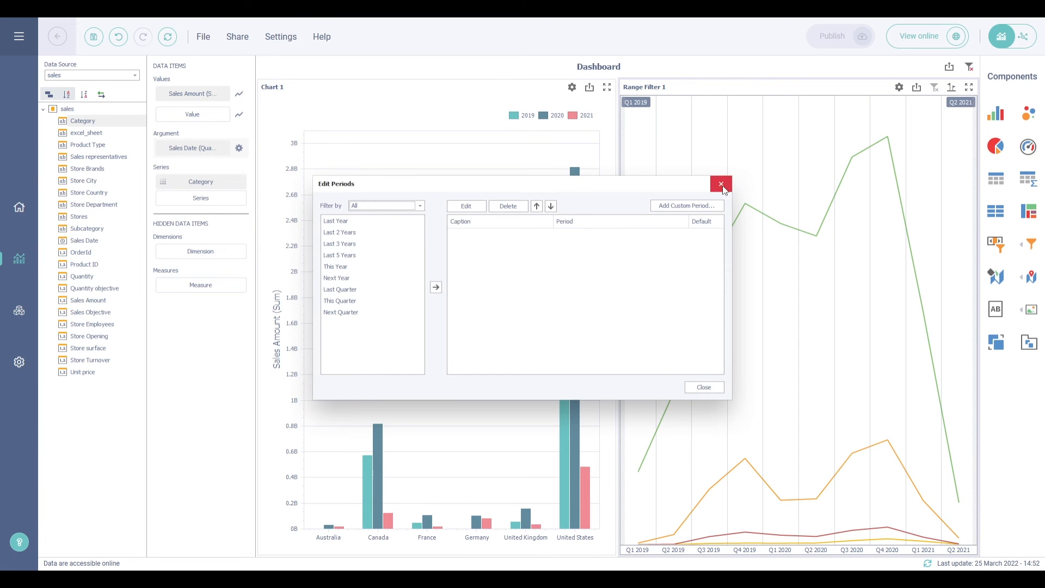
left_click(725, 186)
right_click(761, 153)
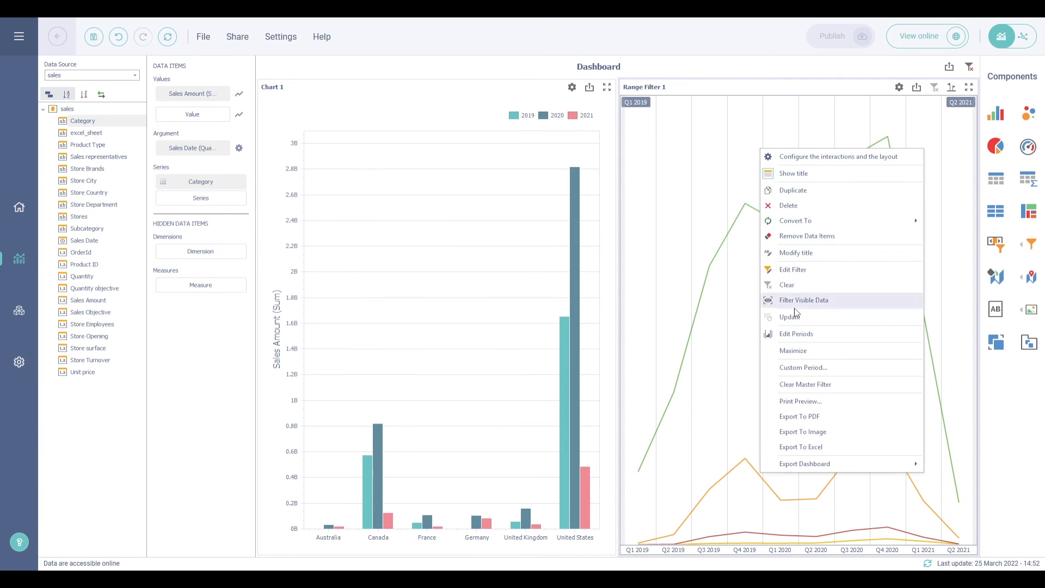
left_click(800, 336)
left_click(723, 184)
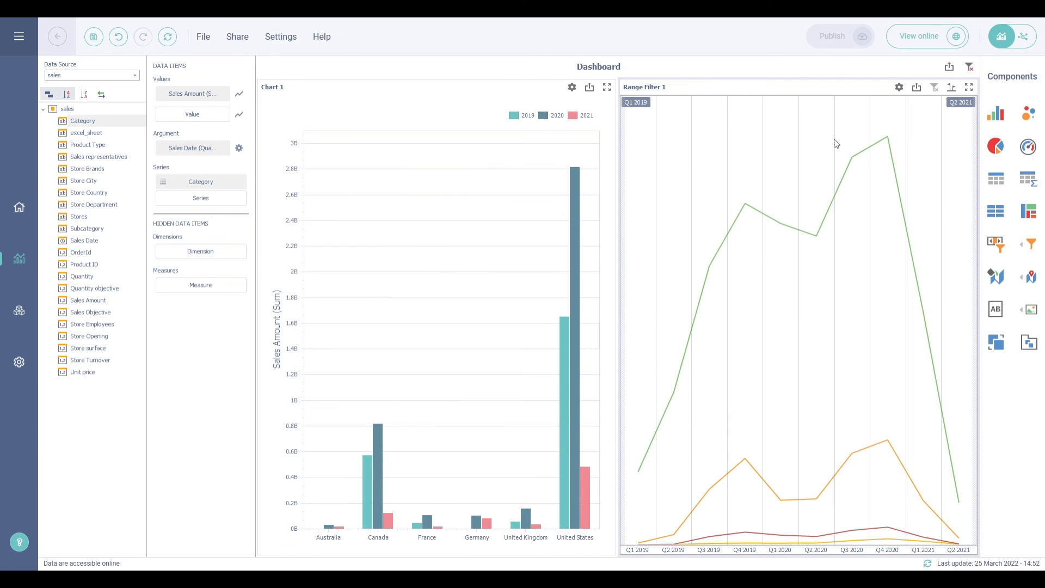
Add Last Year and Last 2 Years as quick periods in Range Filter 1's Layout settings, then check them
left_click(899, 88)
left_click(535, 159)
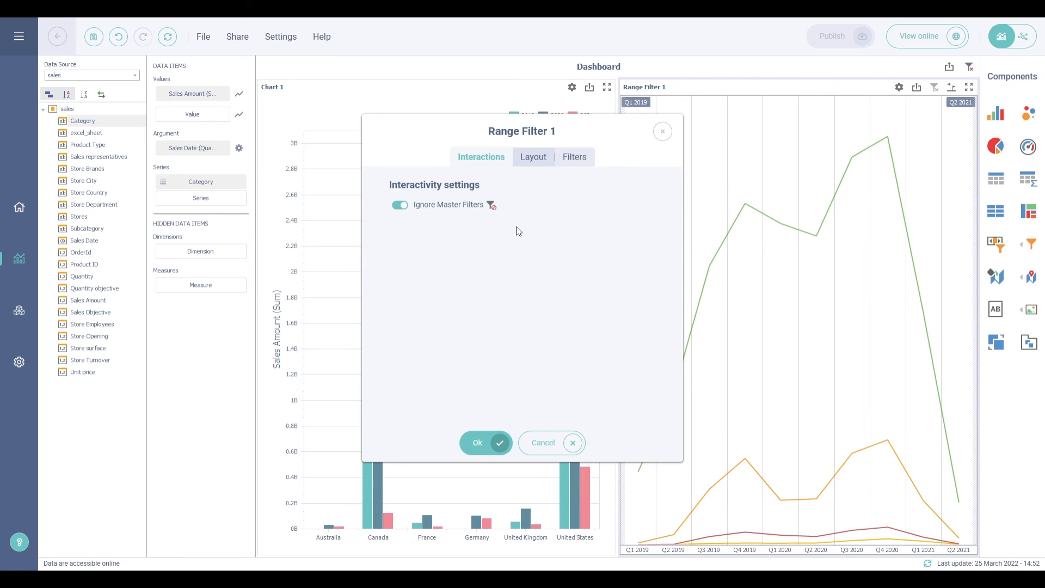
scroll(501, 283, "down", 3)
left_click(456, 323)
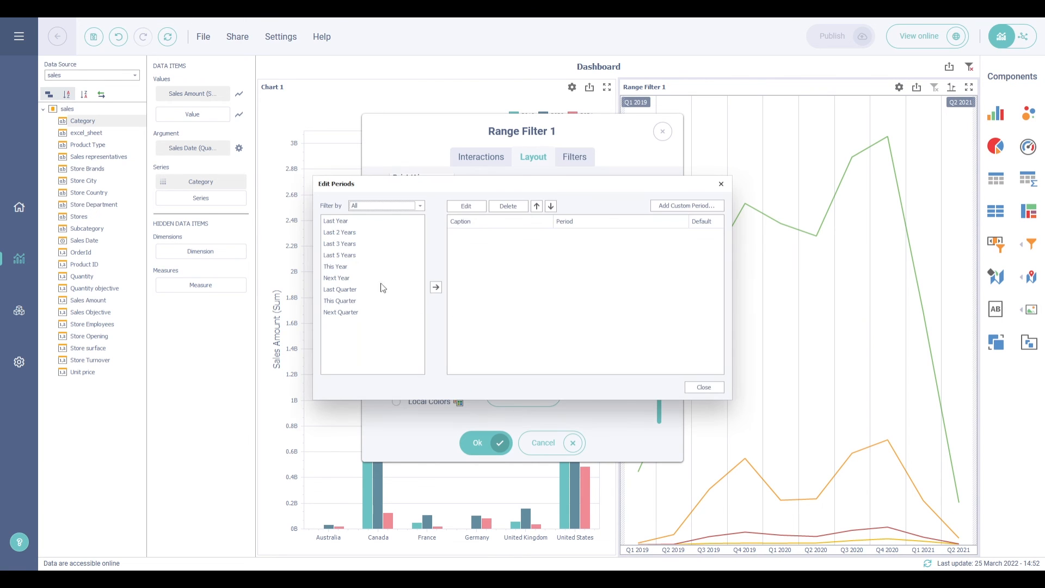
double_click(360, 221)
double_click(352, 232)
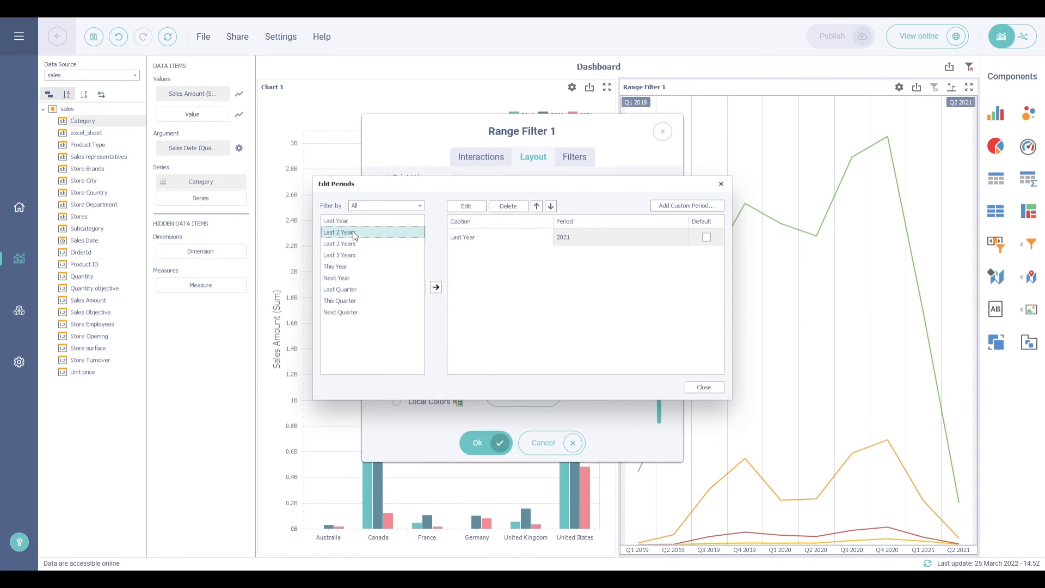
left_click(702, 386)
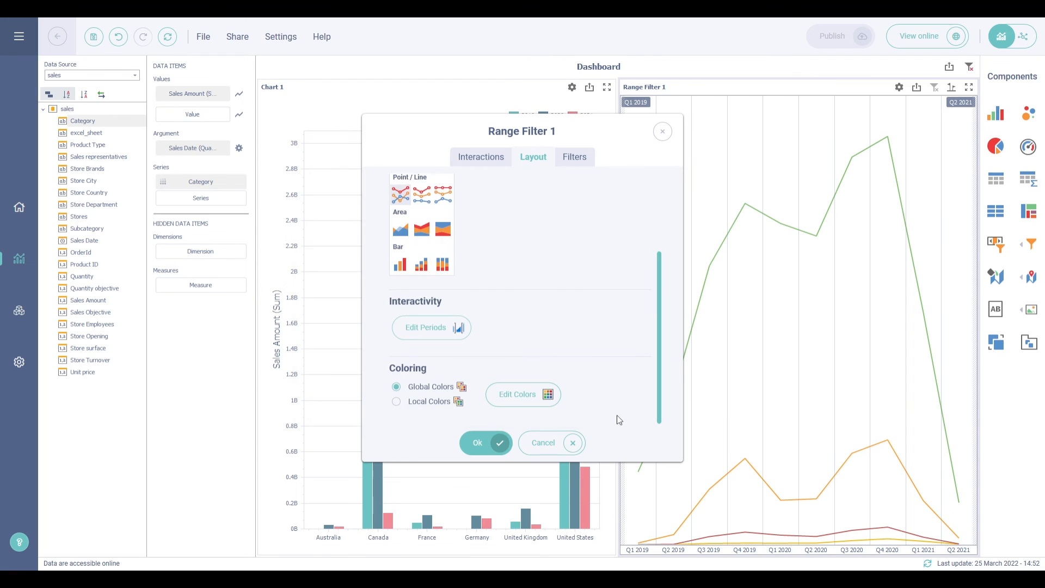
left_click(497, 442)
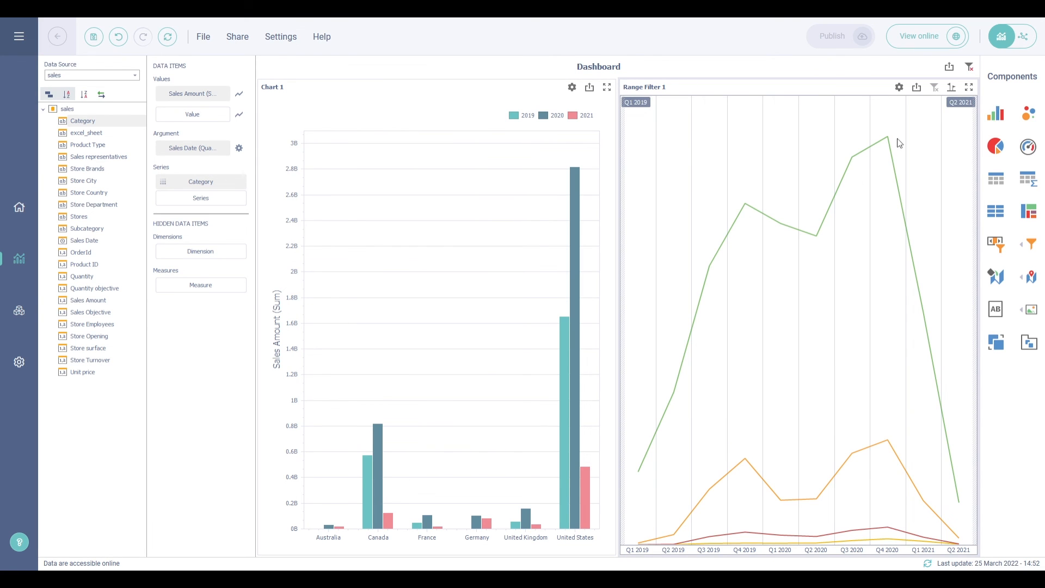
left_click(951, 90)
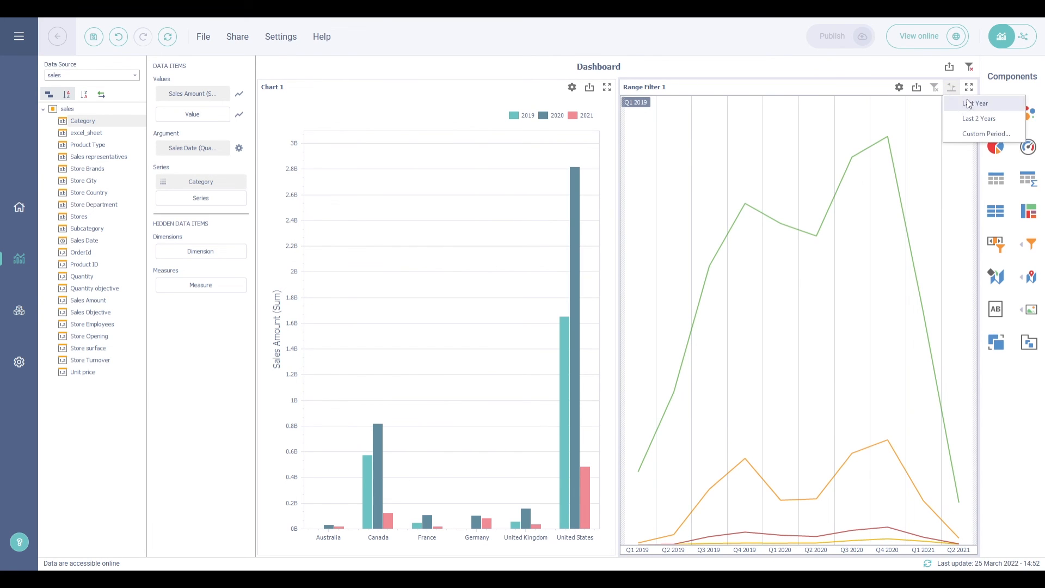
left_click(793, 70)
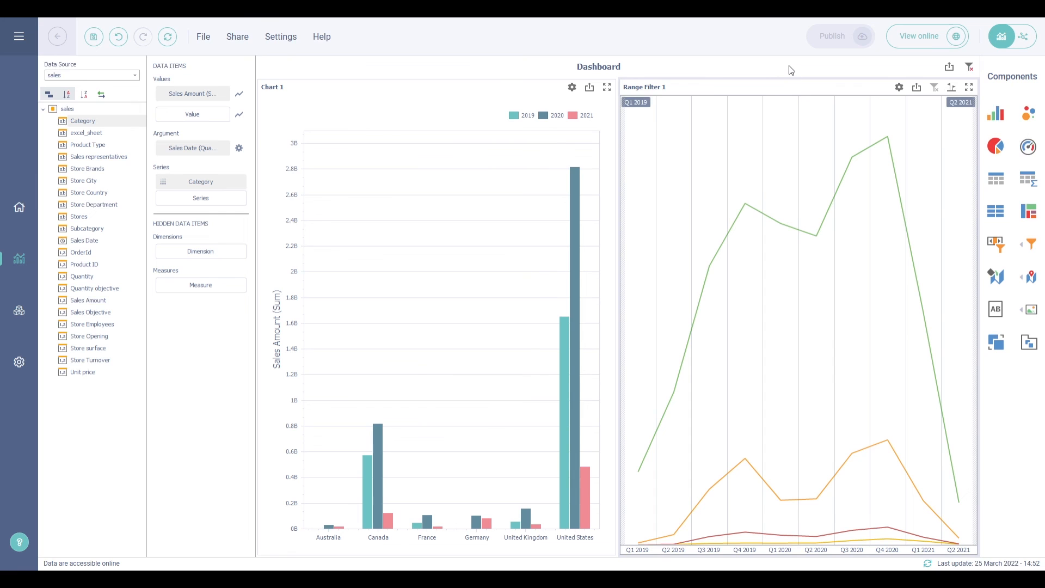
Switch Range Filter 1 from lines to stacked bars per quarter, stacked by Category
left_click(239, 94)
left_click(433, 291)
left_click(903, 89)
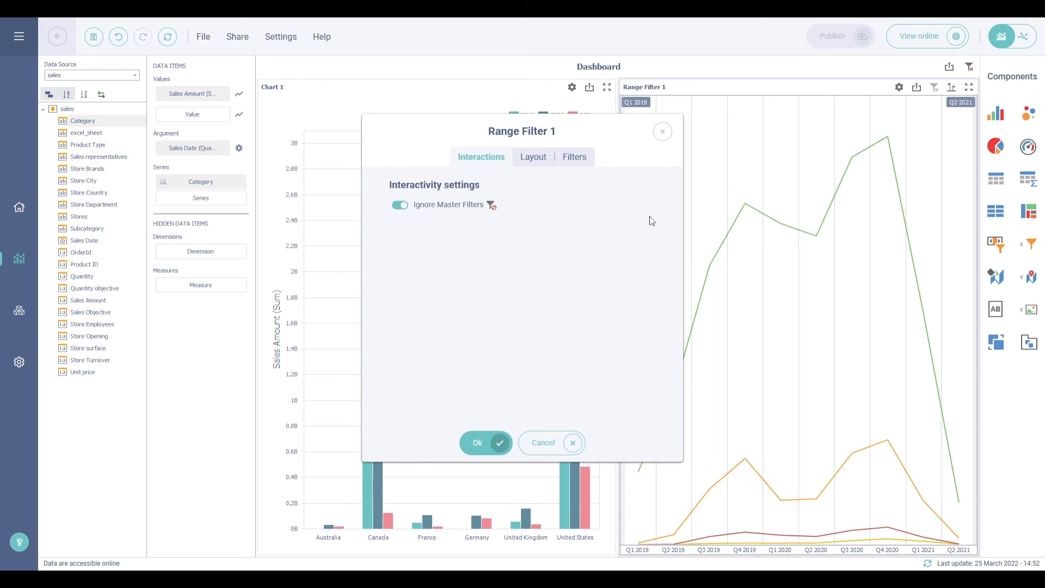
left_click(531, 161)
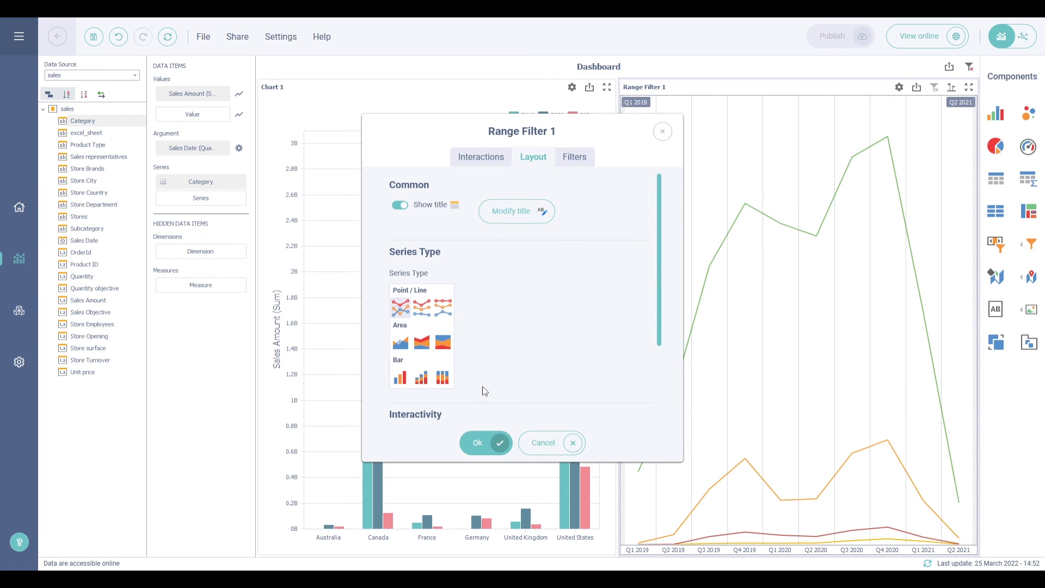
left_click(423, 380)
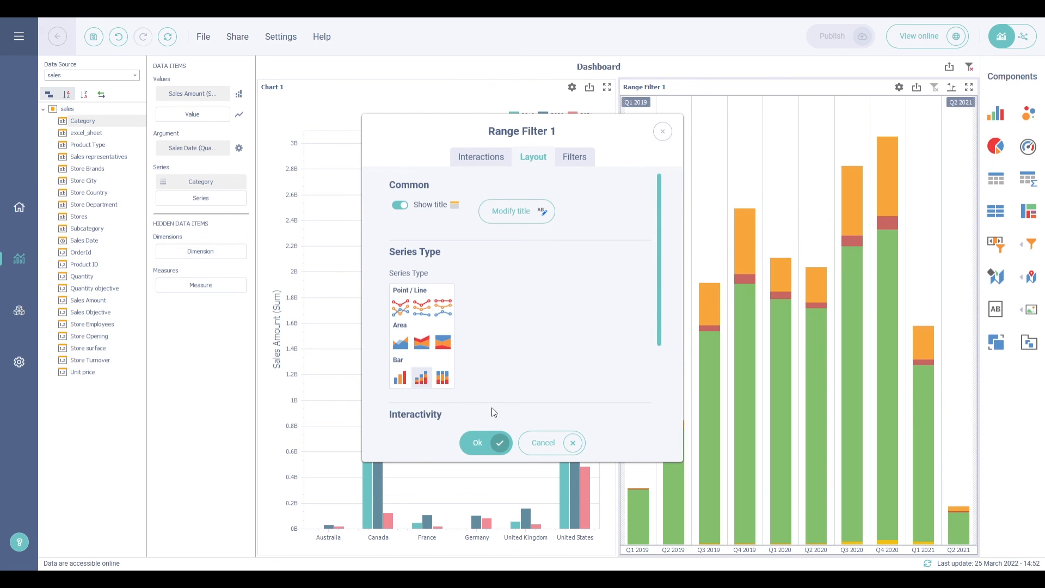
left_click(487, 442)
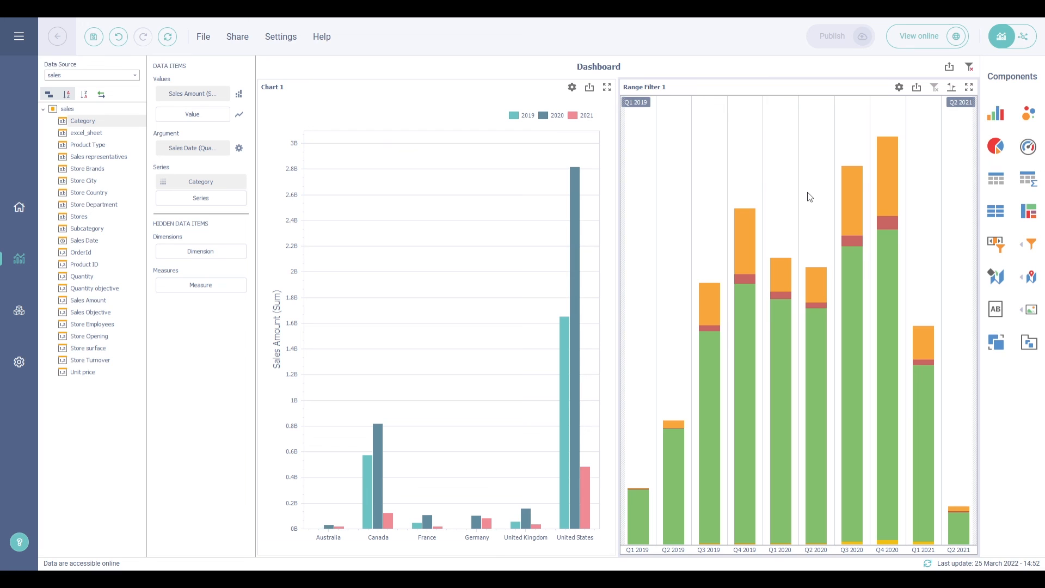
Select Q3 2020 on the range filter and widen the selection from Q4 2019 to Q1 2021
left_click(857, 224)
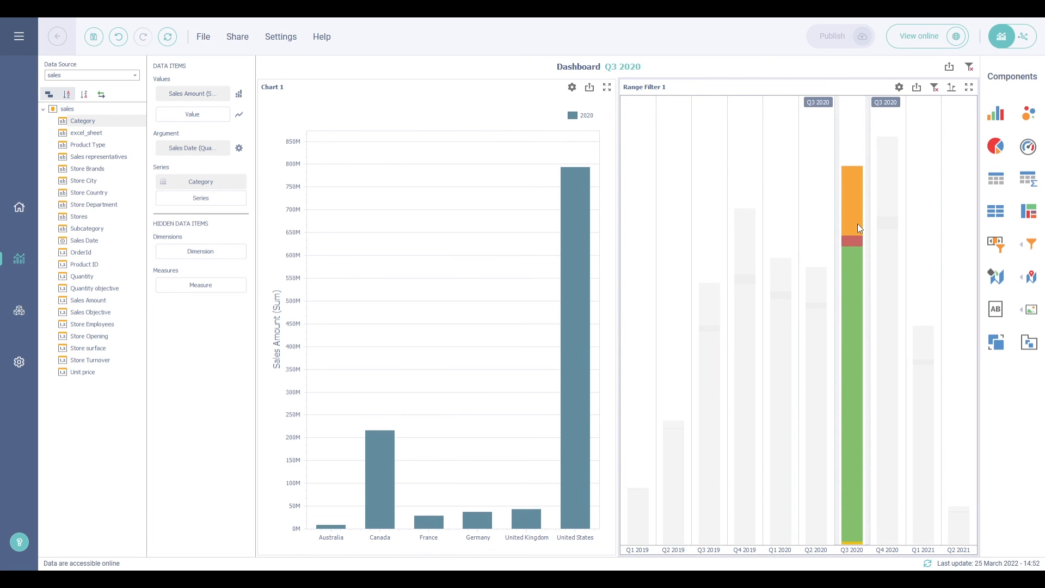
left_click_drag(838, 223, 728, 228)
left_click_drag(868, 219, 928, 226)
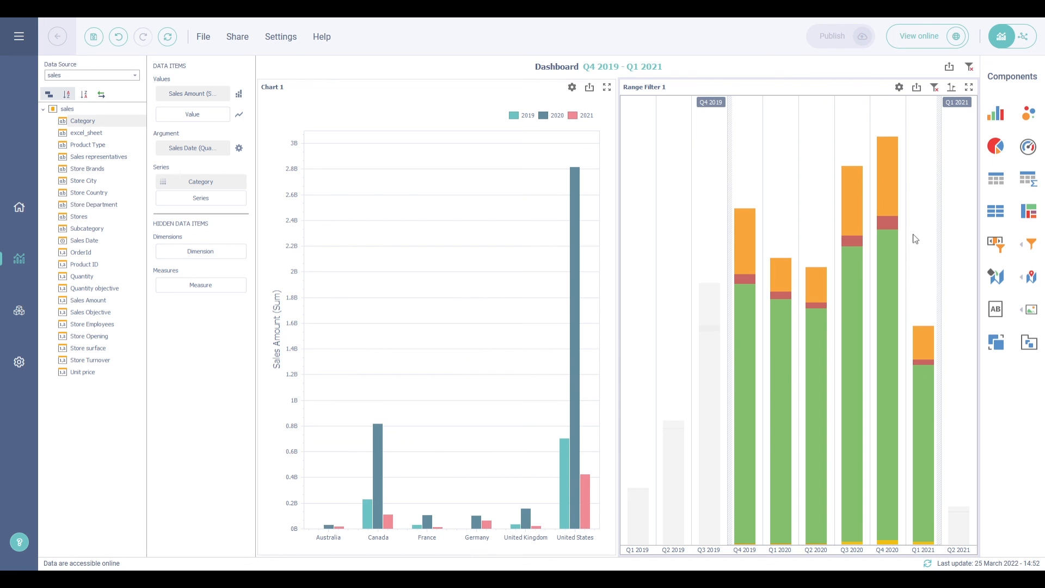
Set the exact range Q1 2019 – Q4 2019 via Select Range, then apply the Last Year quick period
left_click(952, 88)
left_click(974, 119)
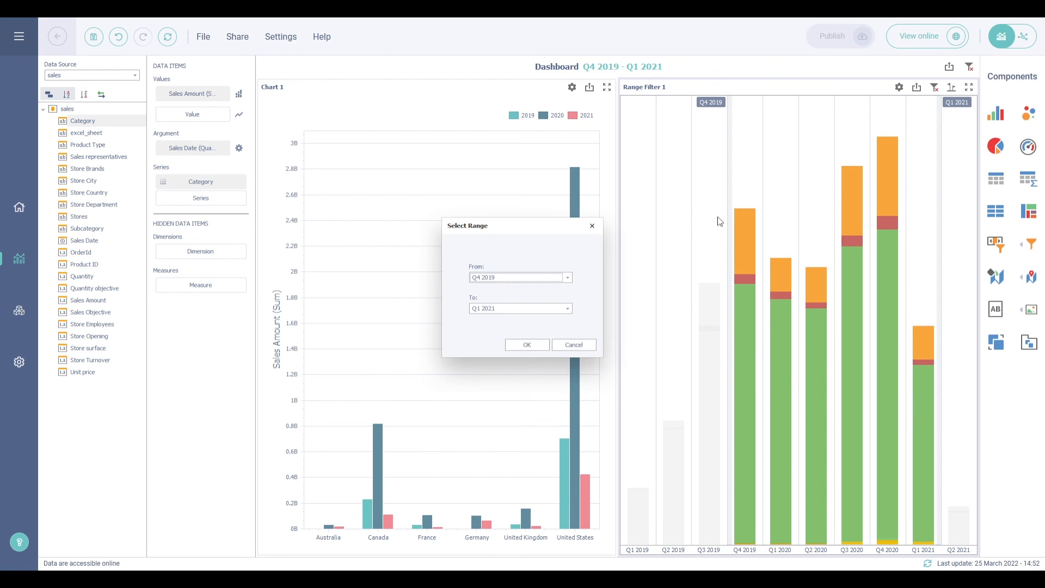
left_click(559, 278)
left_click(498, 325)
left_click(478, 309)
left_click(481, 336)
left_click(481, 335)
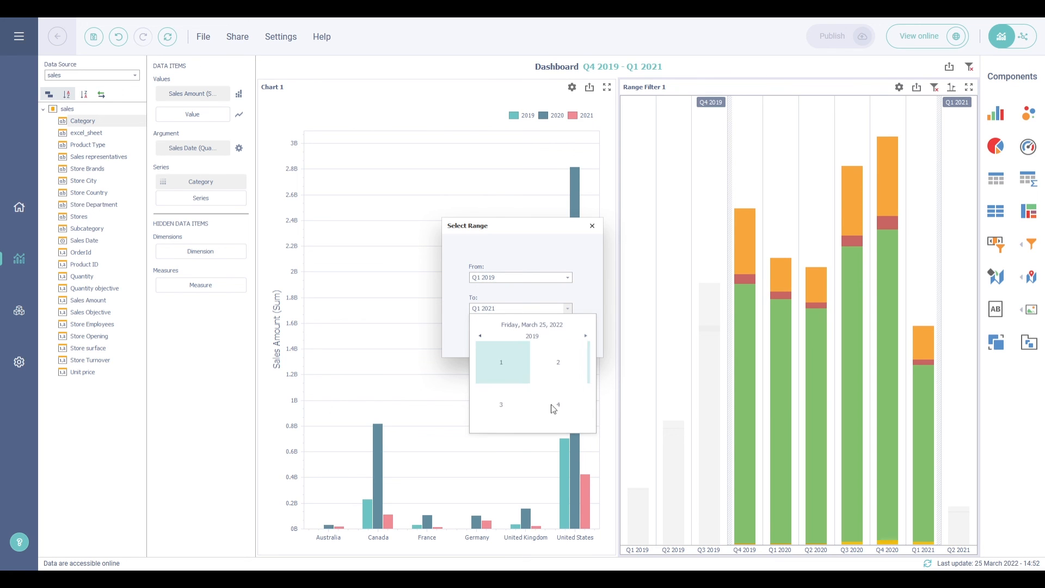
left_click(554, 404)
left_click(528, 344)
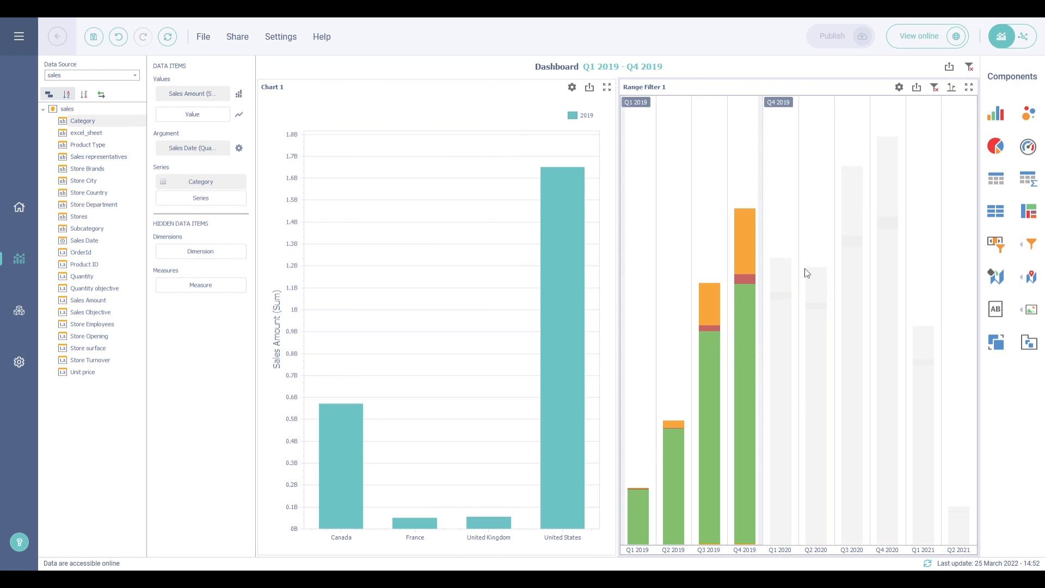
left_click(953, 87)
left_click(954, 104)
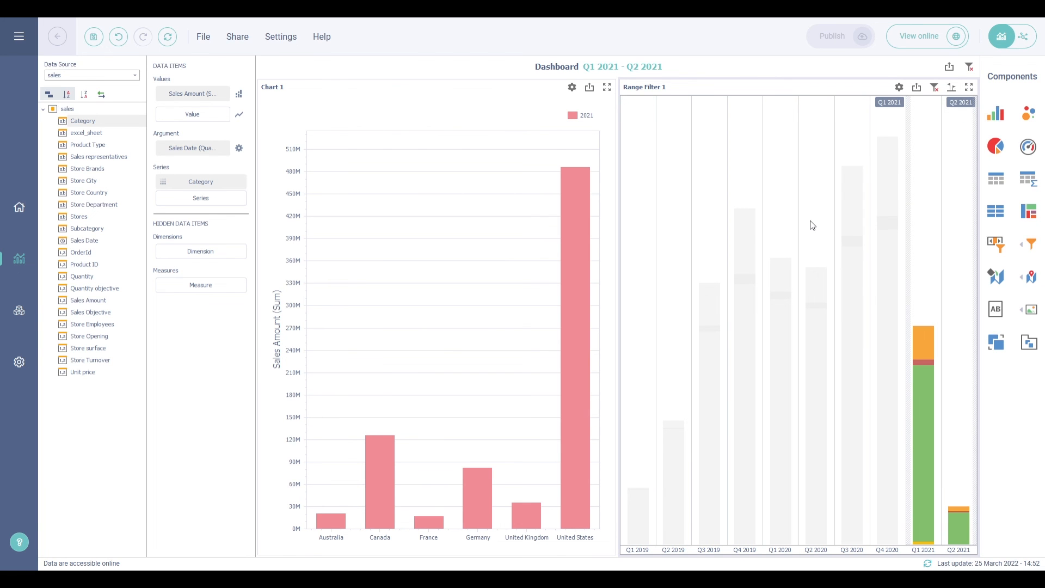